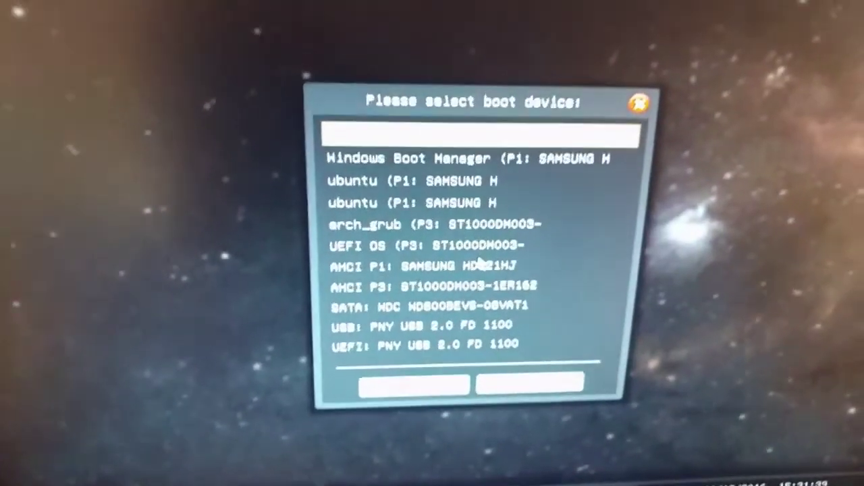
Select the 'UEFI: PNY USB 2.0 FD 1100' boot entry to start the Solus live desktop
{"action": "key", "text": "Down"}
{"action": "key", "text": "Down"}
{"action": "key", "text": "Down"}
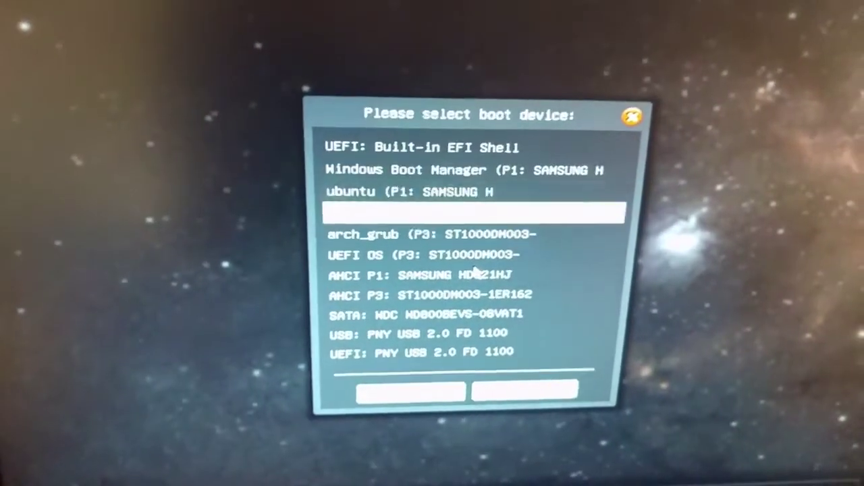
{"action": "key", "text": "Down"}
{"action": "key", "text": "Down"}
{"action": "key", "text": "Down"}
{"action": "key", "text": "Down"}
{"action": "key", "text": "Down"}
{"action": "key", "text": "Down"}
{"action": "key", "text": "Down"}
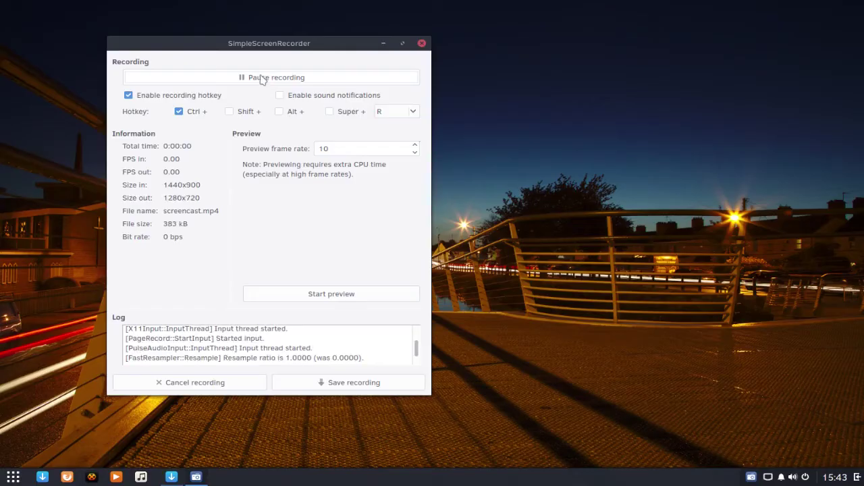
Minimize SimpleScreenRecorder, move the installer window higher, and open then close the applications list
{"action": "left_click", "coordinate": [383, 43]}
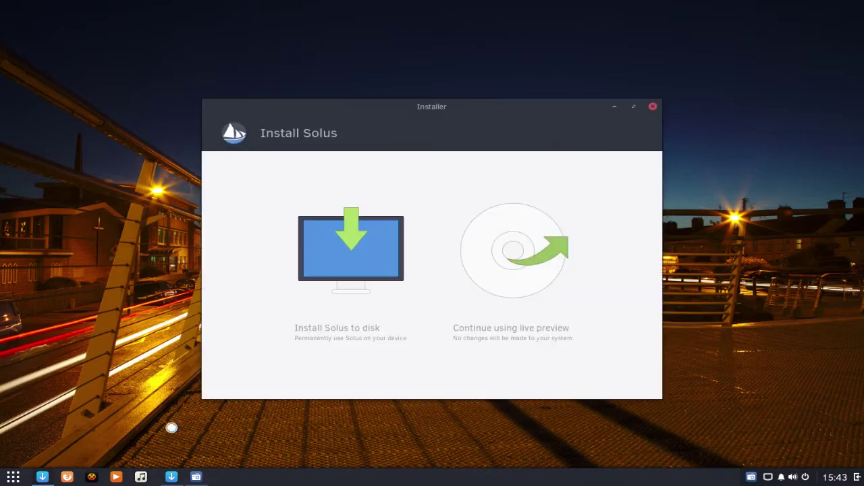
{"action": "left_click_drag", "start_coordinate": [417, 106], "coordinate": [417, 61]}
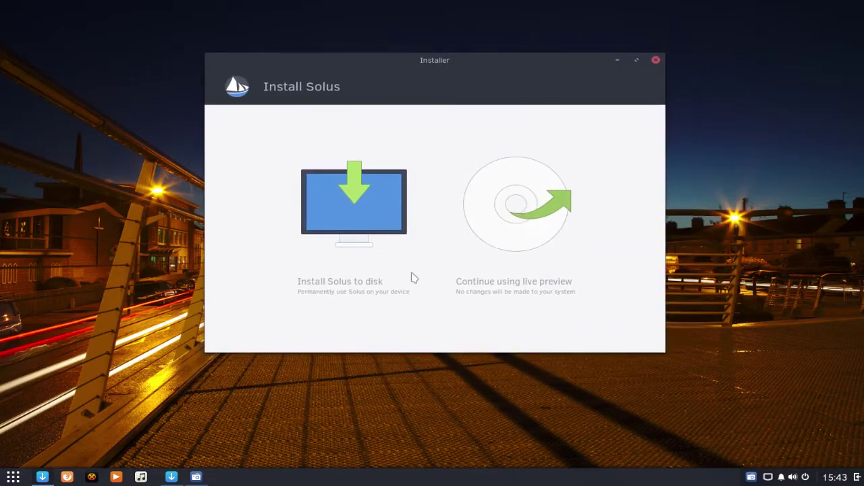
{"action": "key", "text": "super"}
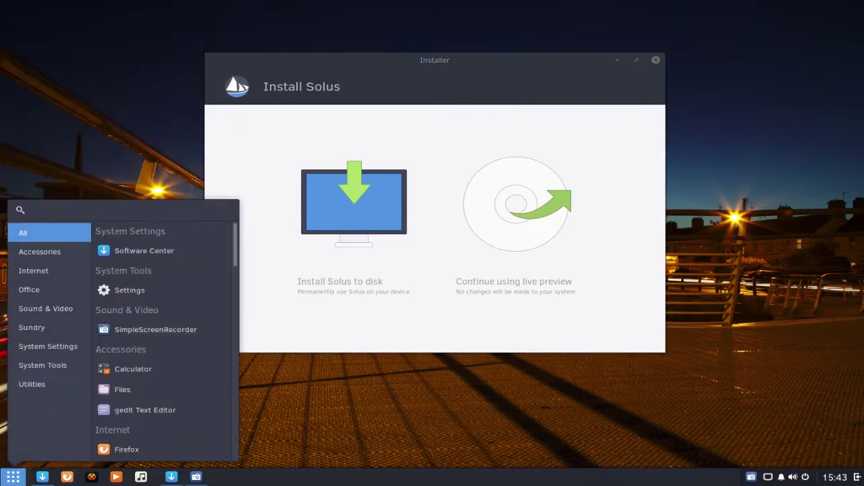
{"action": "key", "text": "super"}
{"action": "key", "text": "super"}
{"action": "key", "text": "super"}
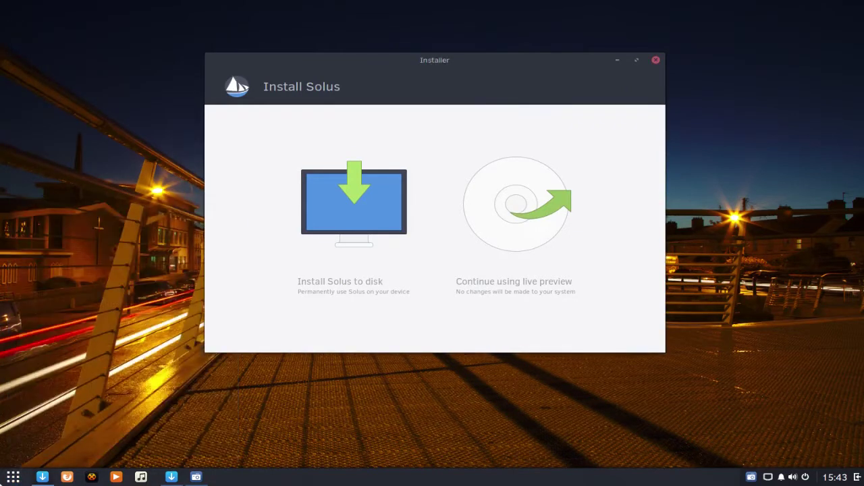
Toggle the applications menu several times, then shift the installer window slightly right and down
{"action": "left_click", "coordinate": [9, 478]}
{"action": "left_click", "coordinate": [4, 470]}
{"action": "left_click", "coordinate": [3, 470]}
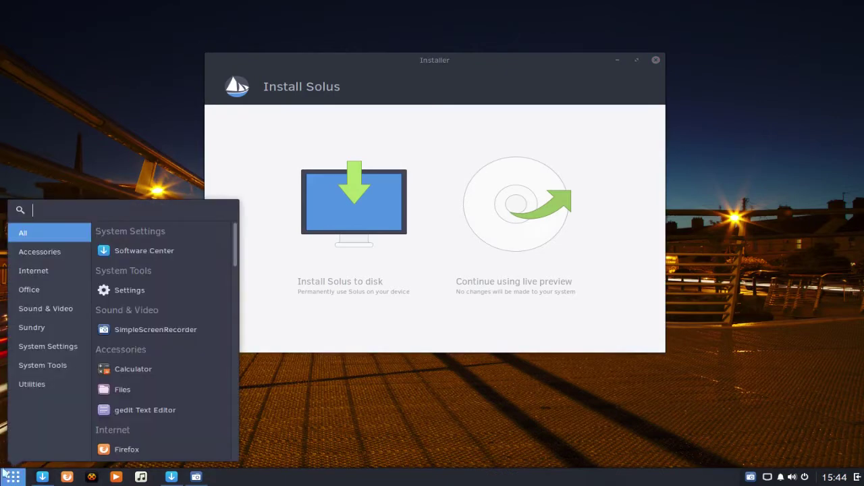
{"action": "key", "text": "super"}
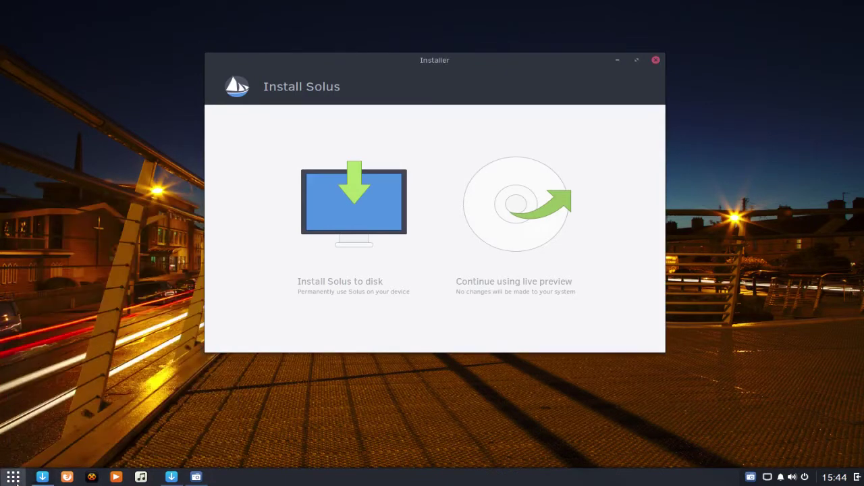
{"action": "left_click", "coordinate": [13, 478]}
{"action": "left_click", "coordinate": [14, 478]}
{"action": "left_click", "coordinate": [13, 478]}
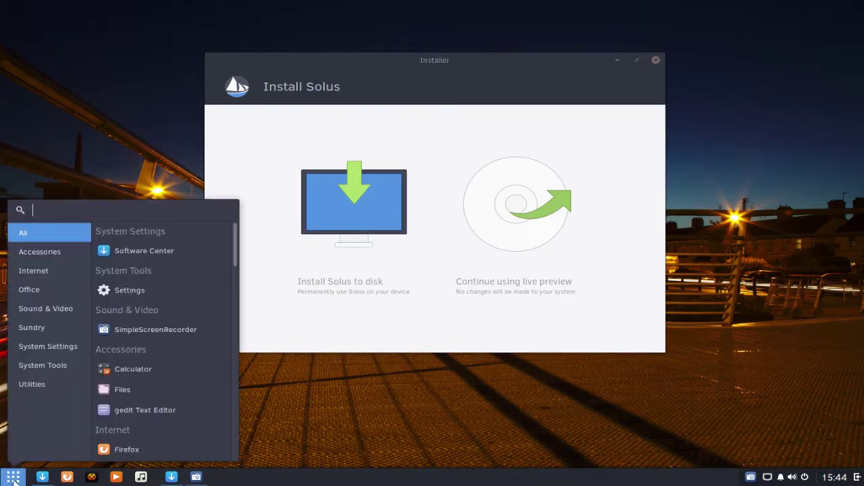
{"action": "left_click", "coordinate": [13, 478]}
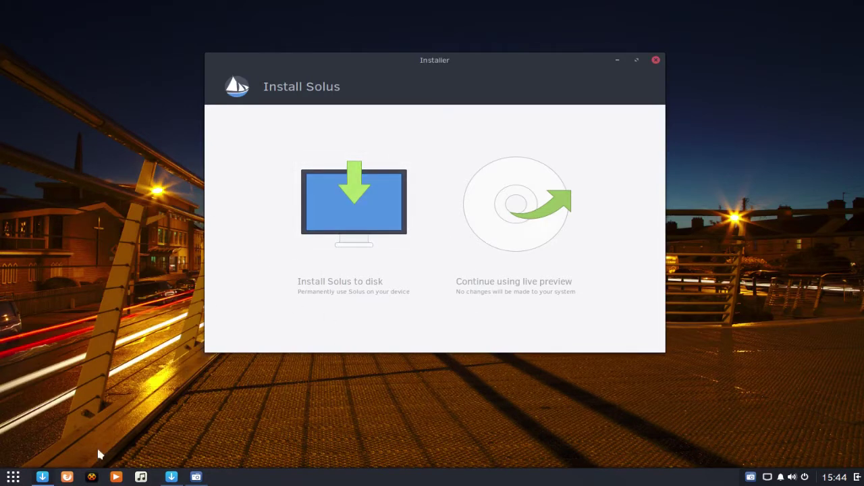
{"action": "left_click_drag", "start_coordinate": [492, 66], "coordinate": [522, 85]}
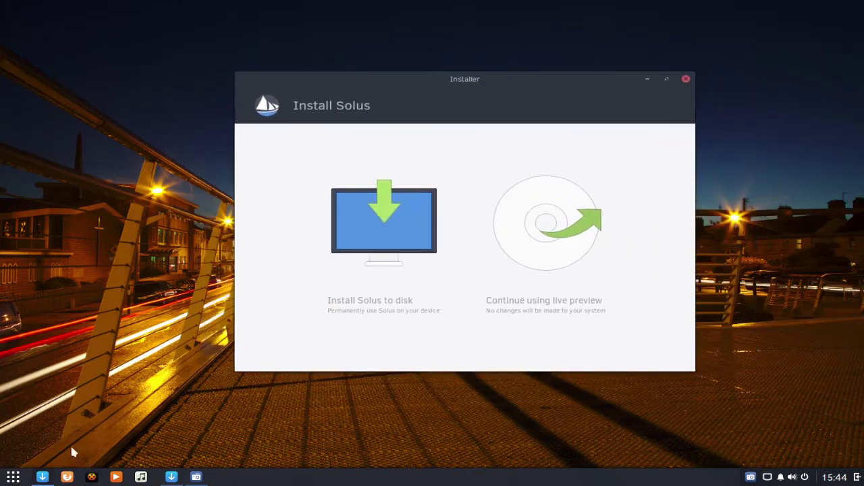
{"action": "left_click", "coordinate": [171, 476]}
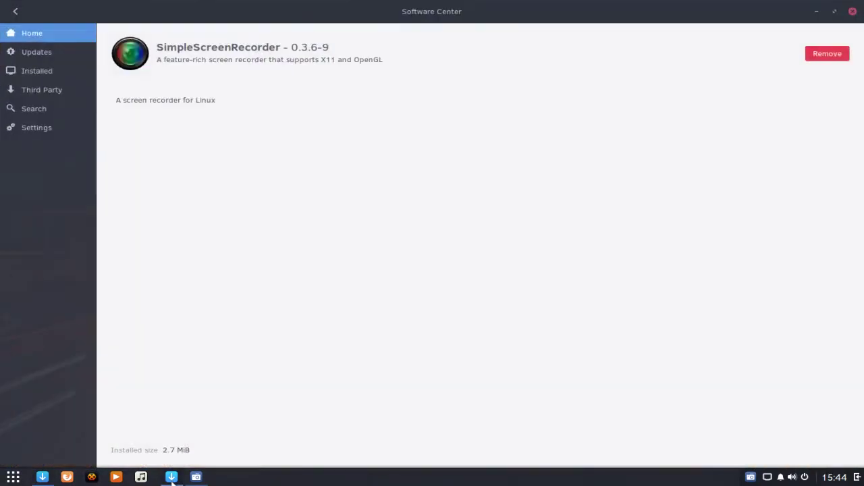
{"action": "left_click", "coordinate": [47, 58]}
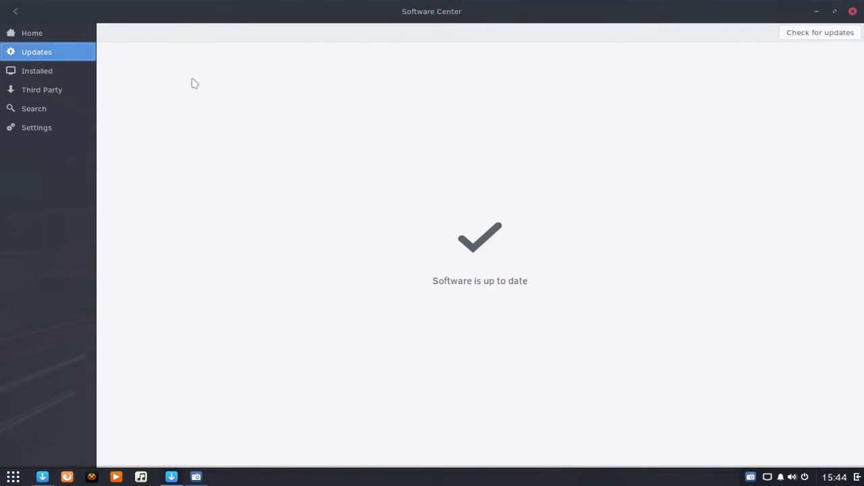
{"action": "left_click", "coordinate": [29, 90]}
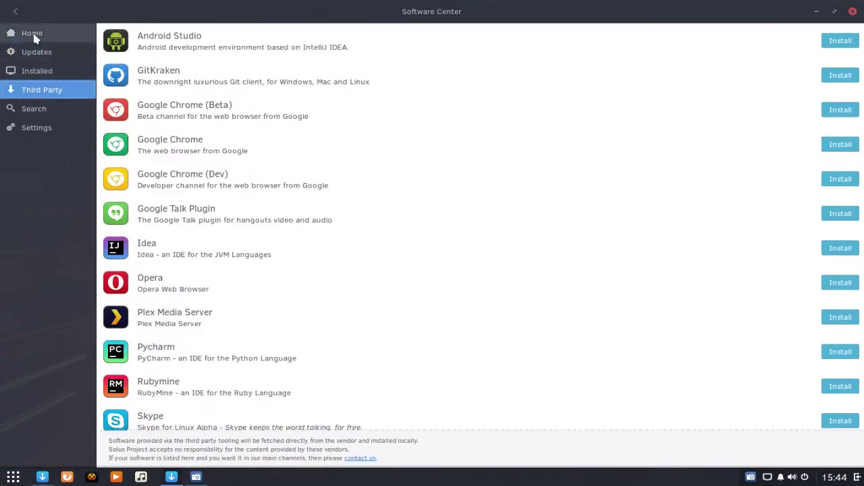
{"action": "scroll", "coordinate": [571, 239], "scroll_direction": "down", "scroll_amount": 5}
{"action": "scroll", "coordinate": [547, 264], "scroll_direction": "up", "scroll_amount": 5}
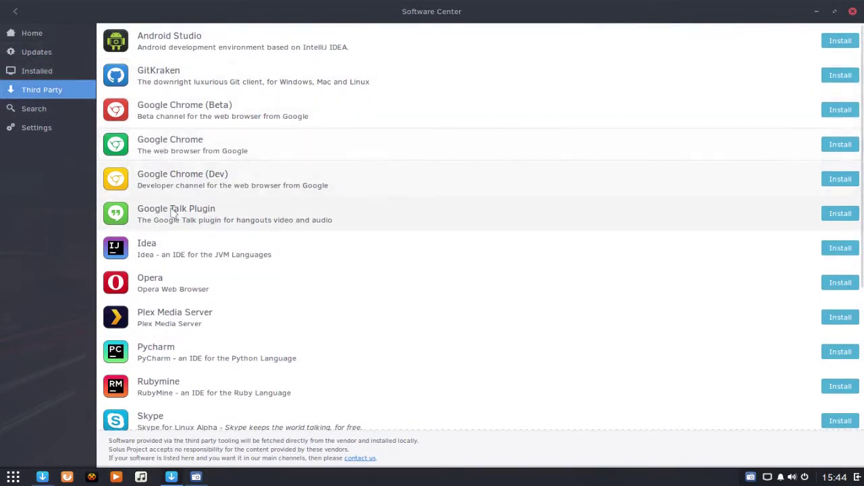
{"action": "scroll", "coordinate": [169, 330], "scroll_direction": "down", "scroll_amount": 6}
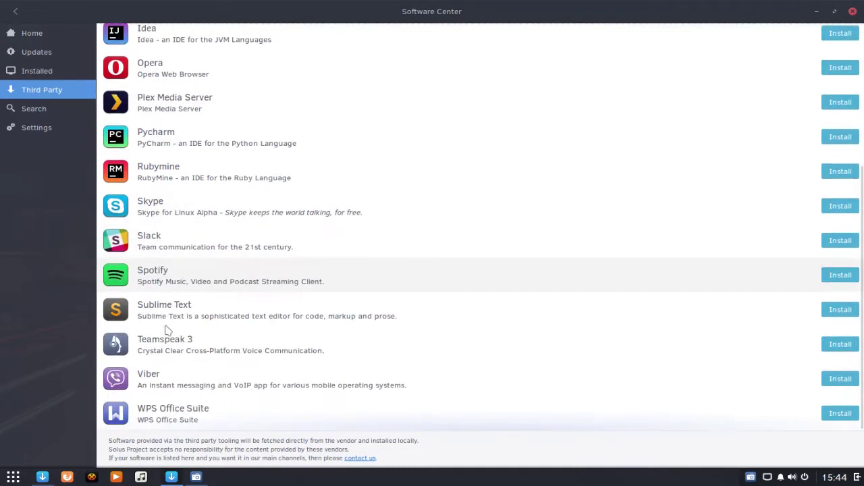
{"action": "scroll", "coordinate": [299, 401], "scroll_direction": "up", "scroll_amount": 6}
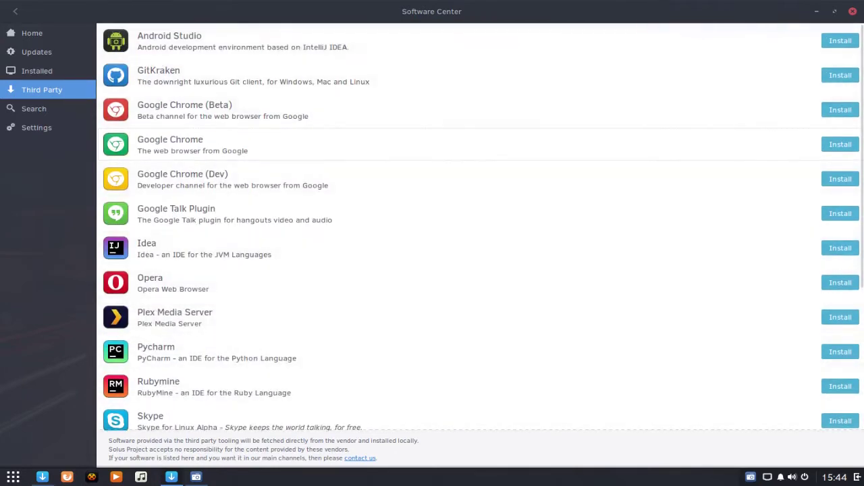
{"action": "left_click", "coordinate": [852, 12]}
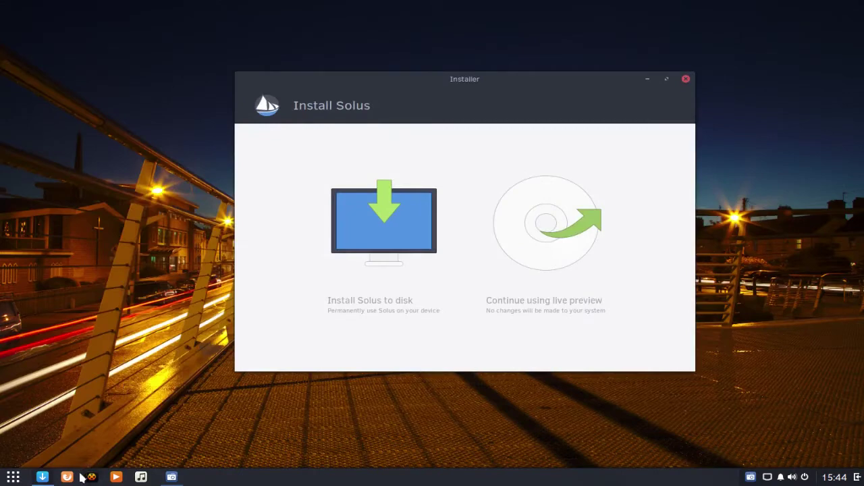
Open and close the applications menu twice, then move the installer window up a little
{"action": "left_click", "coordinate": [13, 477]}
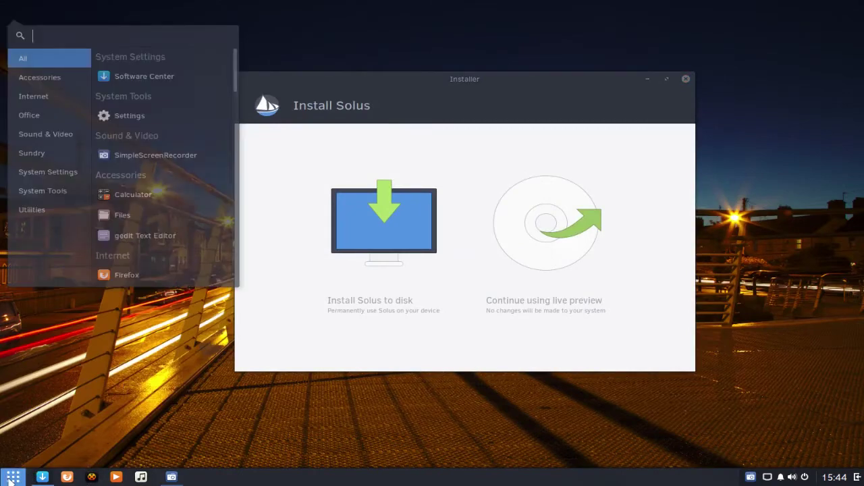
{"action": "left_click", "coordinate": [397, 245]}
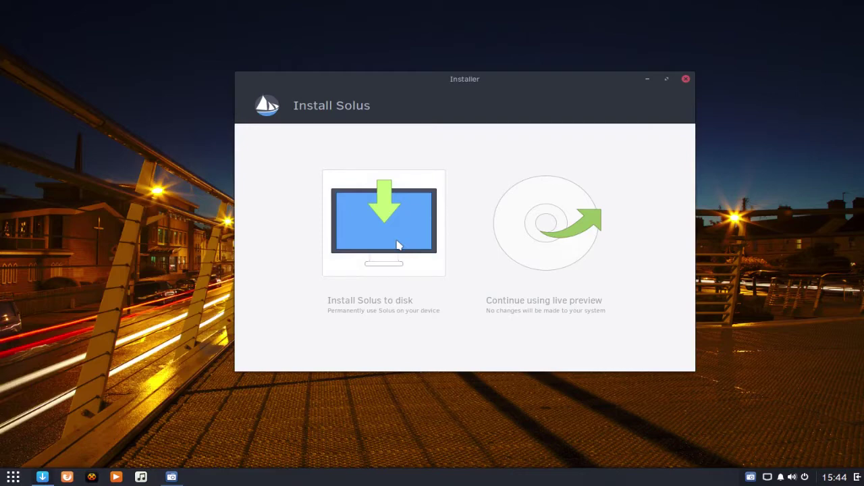
{"action": "left_click", "coordinate": [13, 478]}
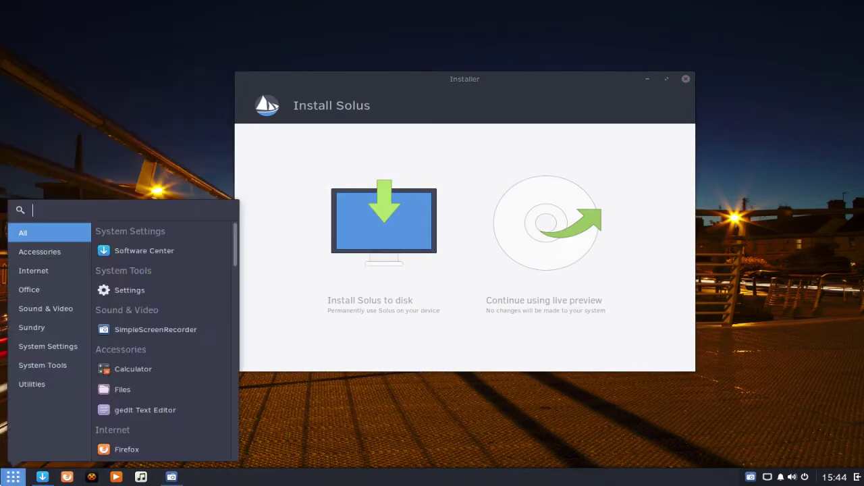
{"action": "left_click", "coordinate": [405, 211]}
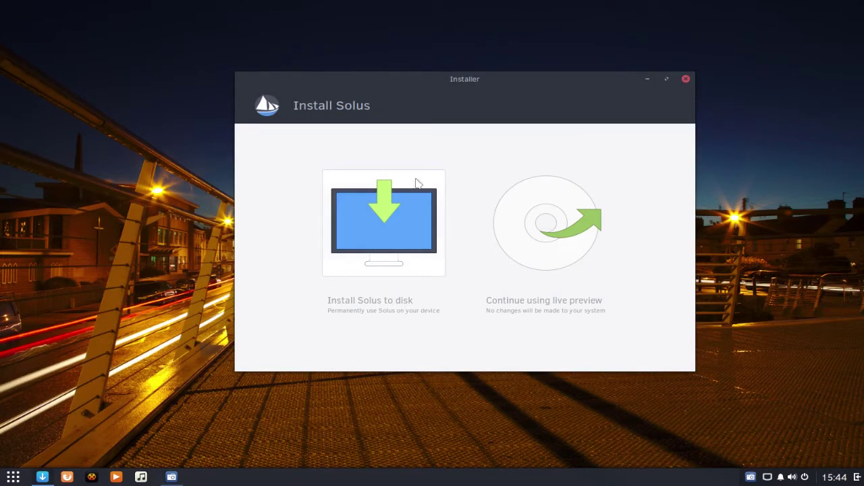
{"action": "left_click_drag", "start_coordinate": [546, 88], "coordinate": [511, 61]}
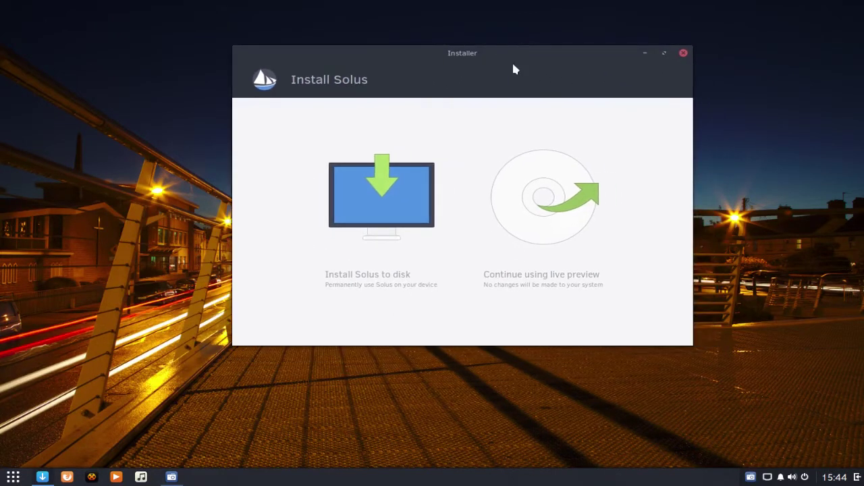
Choose to install Solus, keep English (United States), and accept hostname solus-desktop with a new ESP on /dev/sdc
{"action": "left_click", "coordinate": [400, 196]}
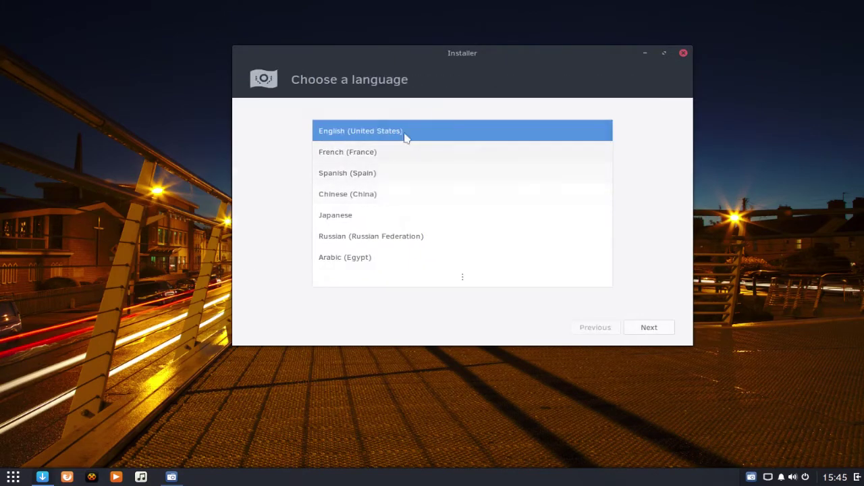
{"action": "left_click", "coordinate": [650, 330]}
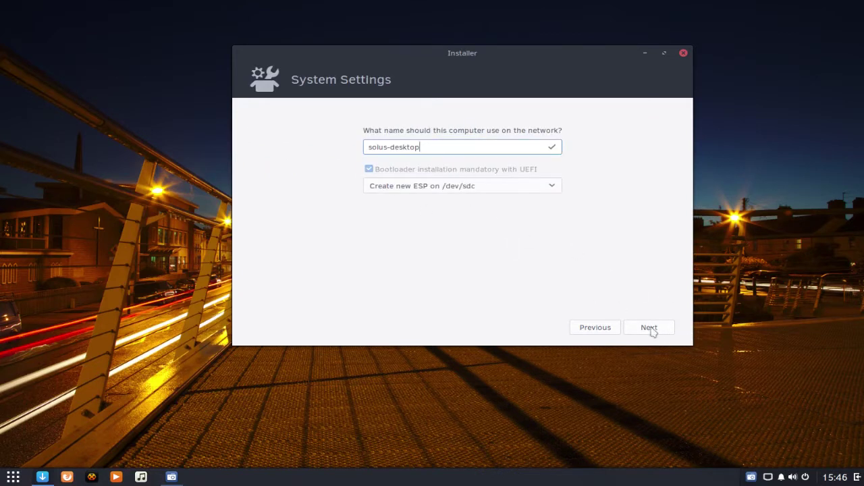
{"action": "left_click", "coordinate": [649, 329]}
Enter the username, the user's real name and the password twice, then add the administrator account
{"action": "left_click", "coordinate": [405, 132]}
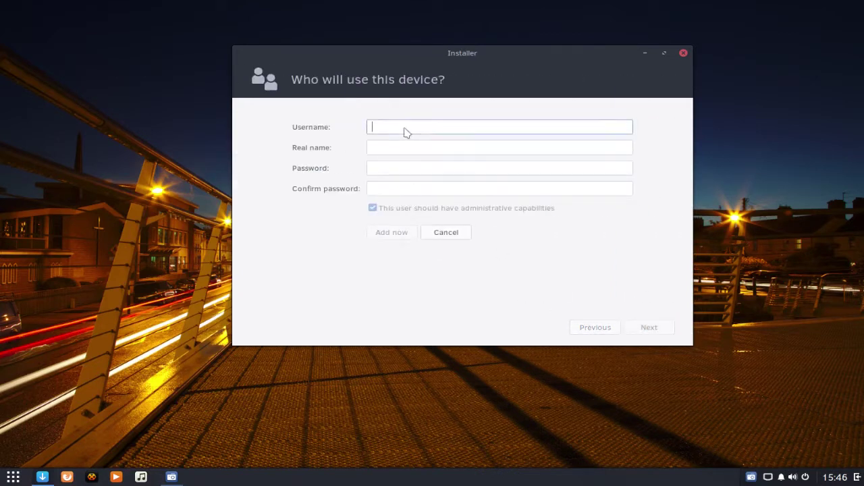
{"action": "key", "text": "Tab"}
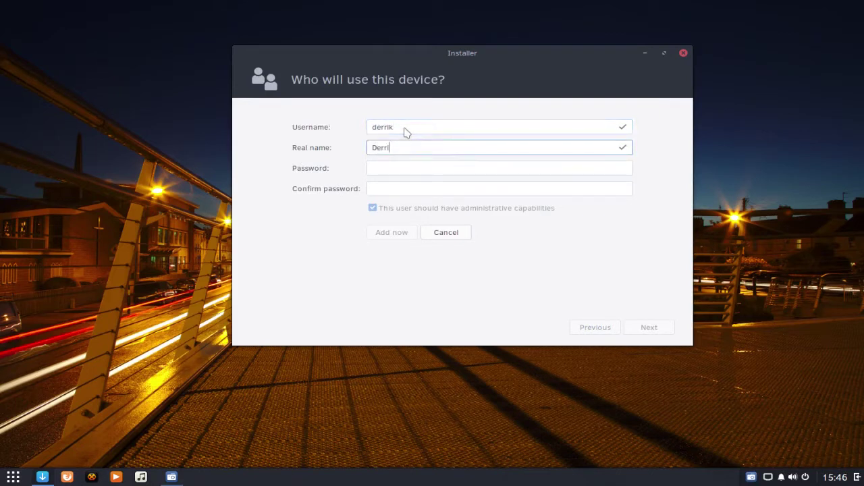
{"action": "key", "text": "Tab"}
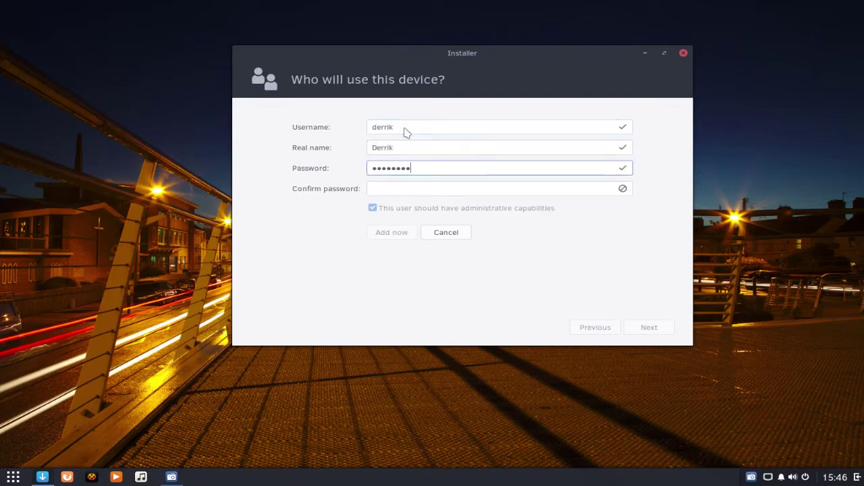
{"action": "key", "text": "Tab"}
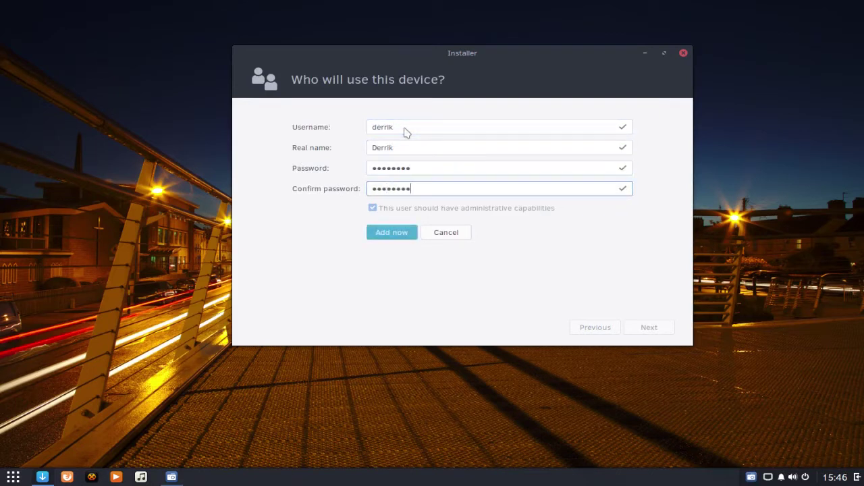
{"action": "left_click", "coordinate": [399, 234]}
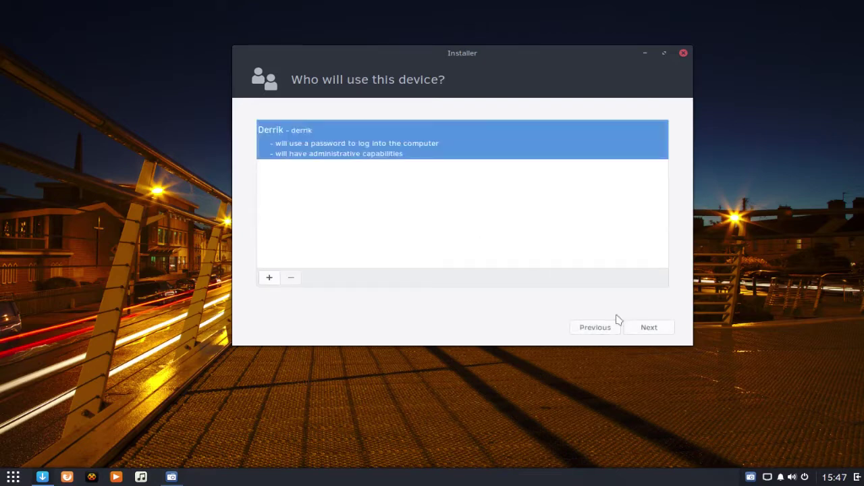
Review the summary, start installing onto /dev/sdc, and confirm the data-loss warning
{"action": "left_click", "coordinate": [648, 328]}
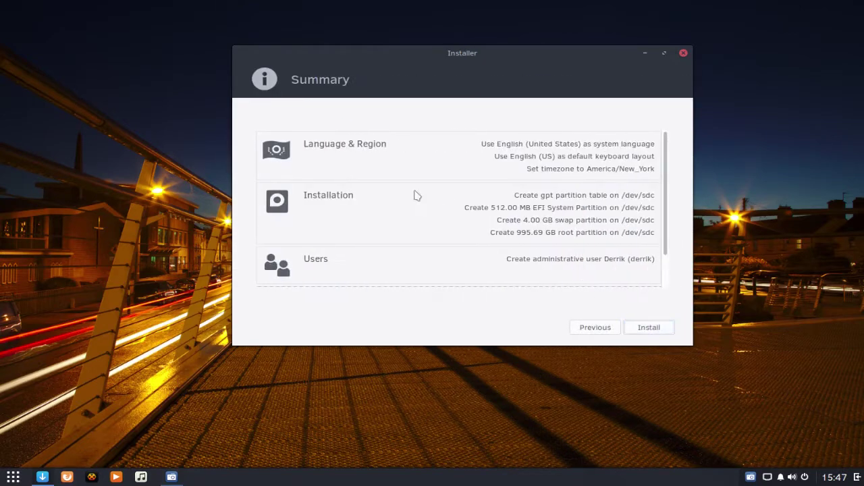
{"action": "scroll", "coordinate": [543, 196], "scroll_direction": "down", "scroll_amount": 1}
{"action": "scroll", "coordinate": [549, 202], "scroll_direction": "up", "scroll_amount": 1}
{"action": "scroll", "coordinate": [547, 211], "scroll_direction": "down", "scroll_amount": 1}
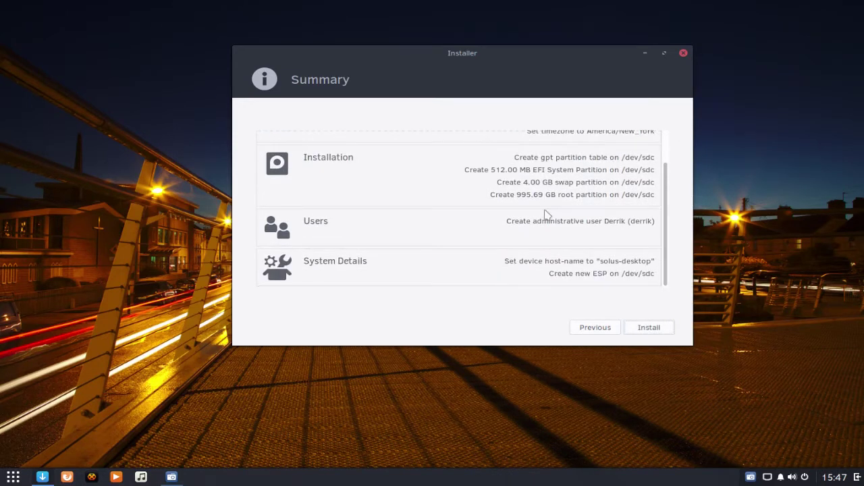
{"action": "scroll", "coordinate": [547, 214], "scroll_direction": "up", "scroll_amount": 1}
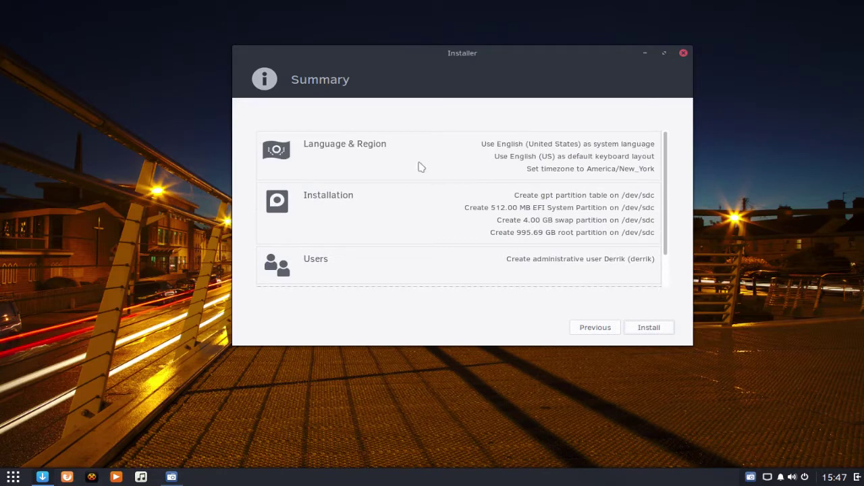
{"action": "scroll", "coordinate": [426, 211], "scroll_direction": "down", "scroll_amount": 1}
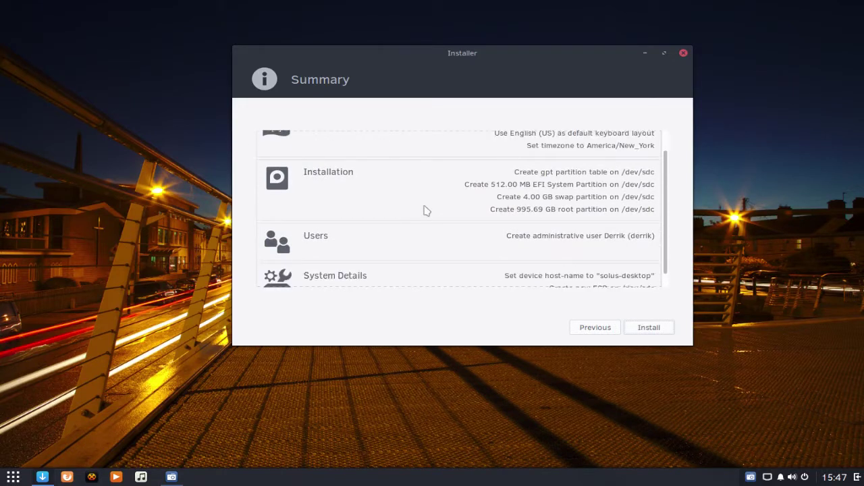
{"action": "scroll", "coordinate": [427, 211], "scroll_direction": "down", "scroll_amount": 1}
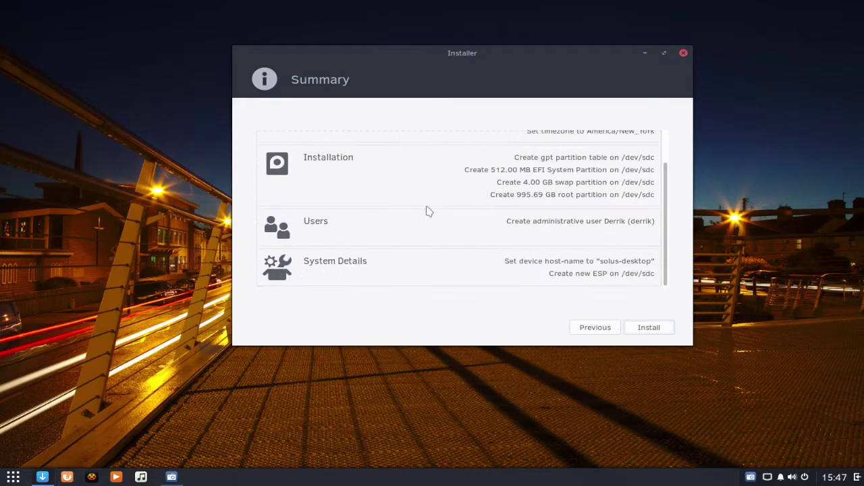
{"action": "left_click", "coordinate": [641, 328]}
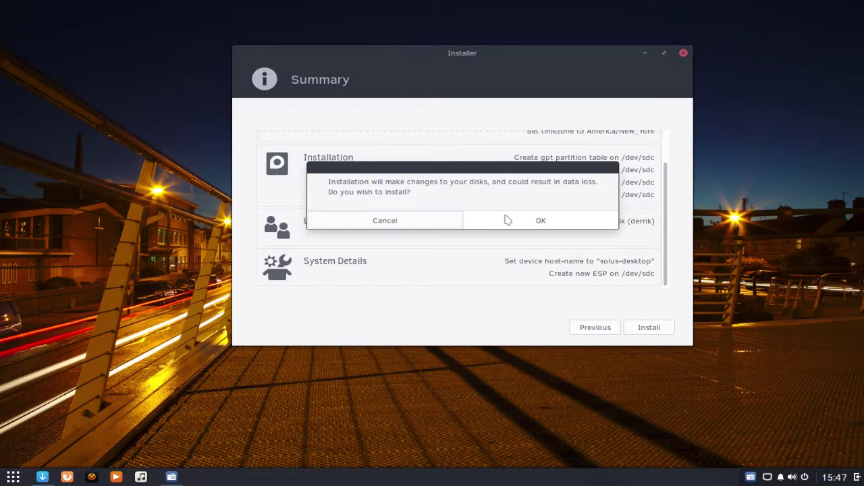
{"action": "left_click", "coordinate": [508, 220]}
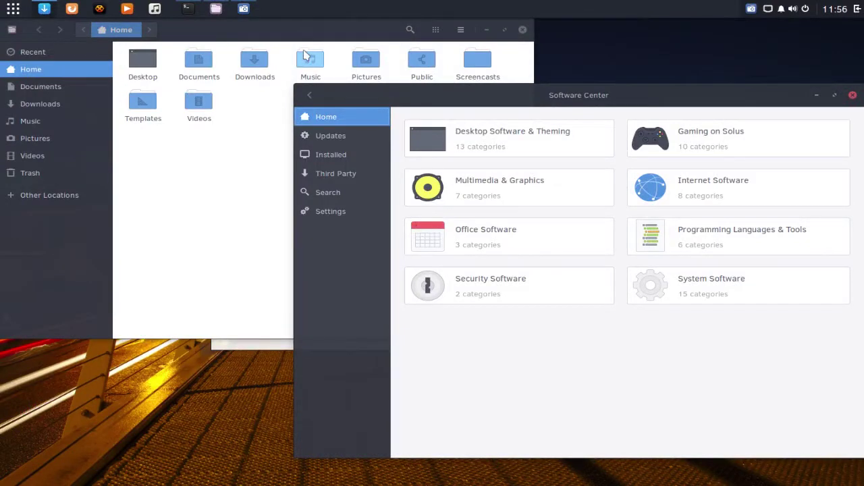
Place Files at lower left and Software Center at upper right, then raise the Terminal window
{"action": "left_click_drag", "start_coordinate": [297, 25], "coordinate": [311, 112]}
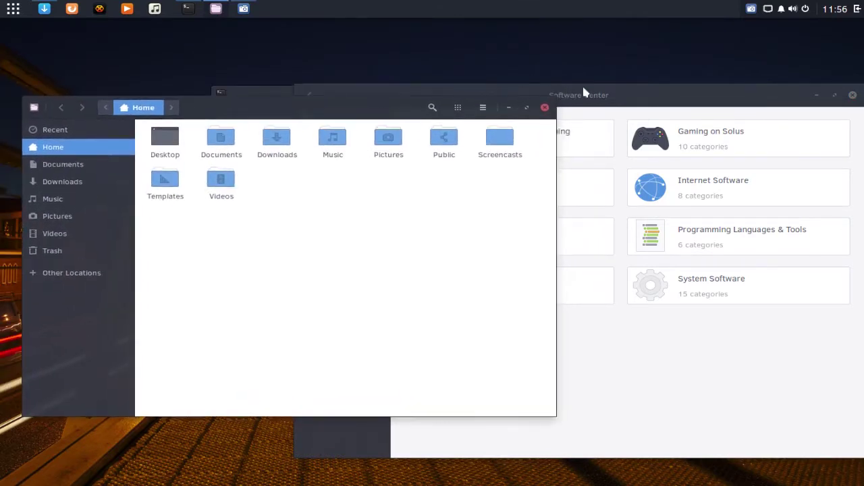
{"action": "left_click_drag", "start_coordinate": [584, 90], "coordinate": [568, 49]}
{"action": "left_click_drag", "start_coordinate": [230, 108], "coordinate": [218, 158]}
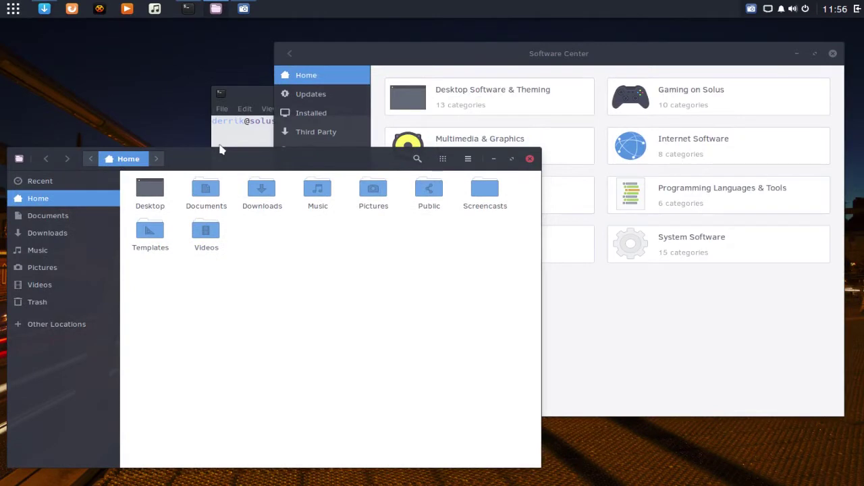
{"action": "left_click", "coordinate": [250, 97]}
Move Terminal over Files, then browse Internet, Office, Sound & Video, Sundry and System Settings in the menu
{"action": "left_click_drag", "start_coordinate": [272, 96], "coordinate": [193, 104]}
{"action": "left_click", "coordinate": [14, 8]}
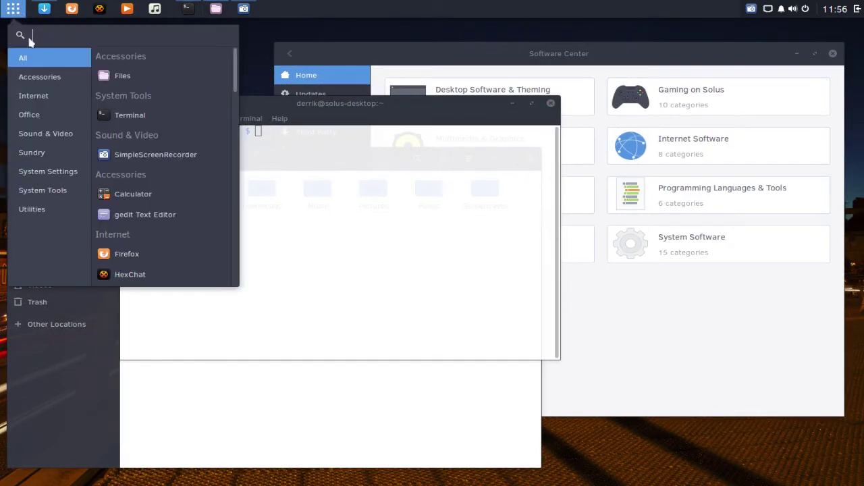
{"action": "left_click", "coordinate": [52, 96]}
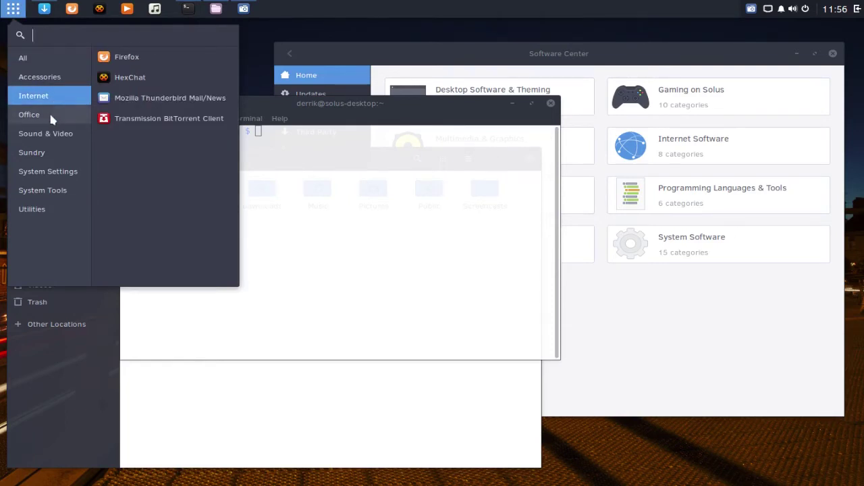
{"action": "left_click", "coordinate": [50, 114]}
{"action": "left_click", "coordinate": [51, 138]}
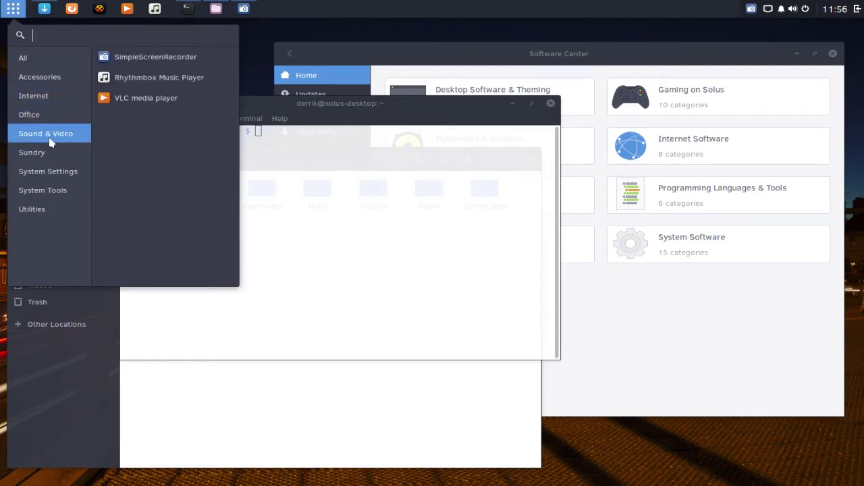
{"action": "left_click", "coordinate": [51, 151]}
{"action": "left_click", "coordinate": [59, 170]}
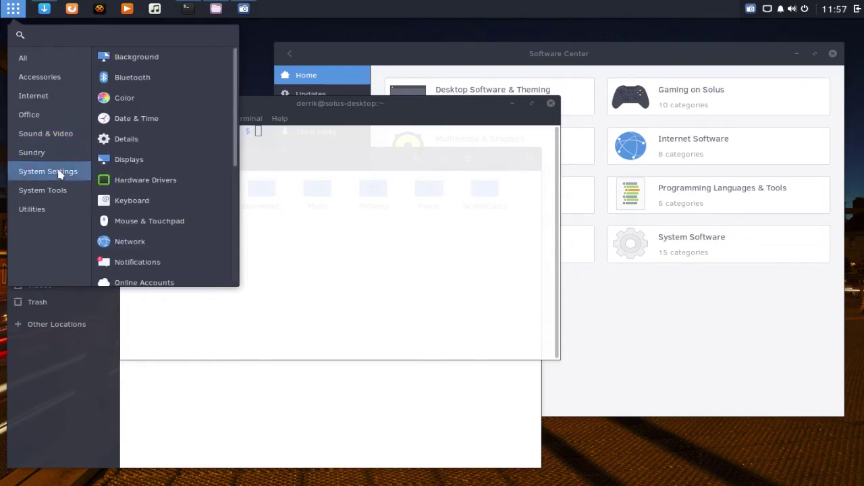
{"action": "scroll", "coordinate": [159, 167], "scroll_direction": "down", "scroll_amount": 3}
{"action": "scroll", "coordinate": [159, 167], "scroll_direction": "up", "scroll_amount": 2}
{"action": "left_click", "coordinate": [18, 14]}
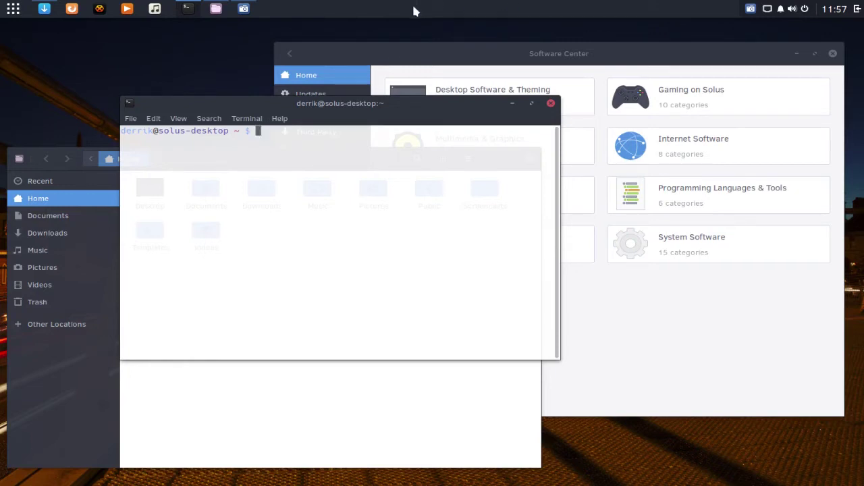
{"action": "left_click", "coordinate": [782, 8]}
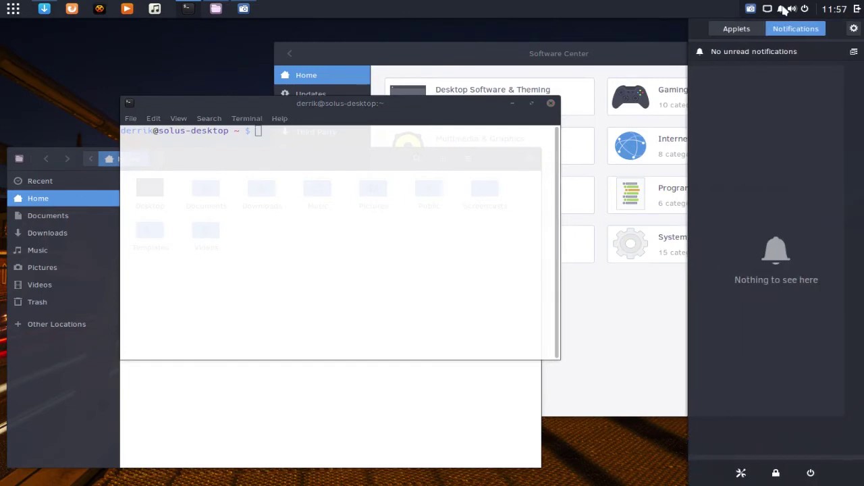
Add a new empty panel from Raven's panel settings, then close the sidebar
{"action": "left_click", "coordinate": [854, 30]}
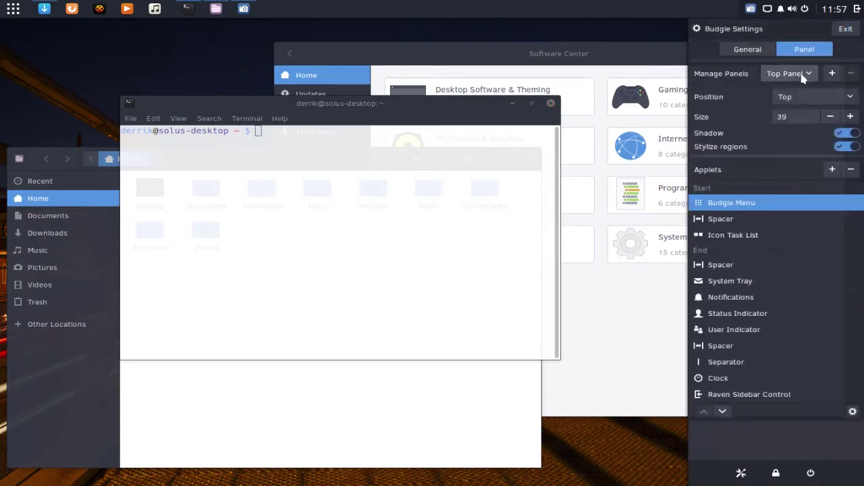
{"action": "left_click", "coordinate": [831, 73]}
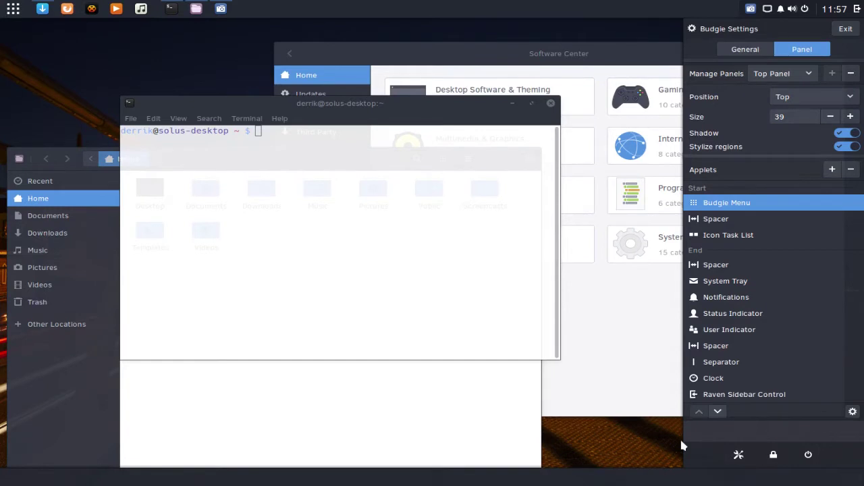
{"action": "left_click", "coordinate": [680, 437]}
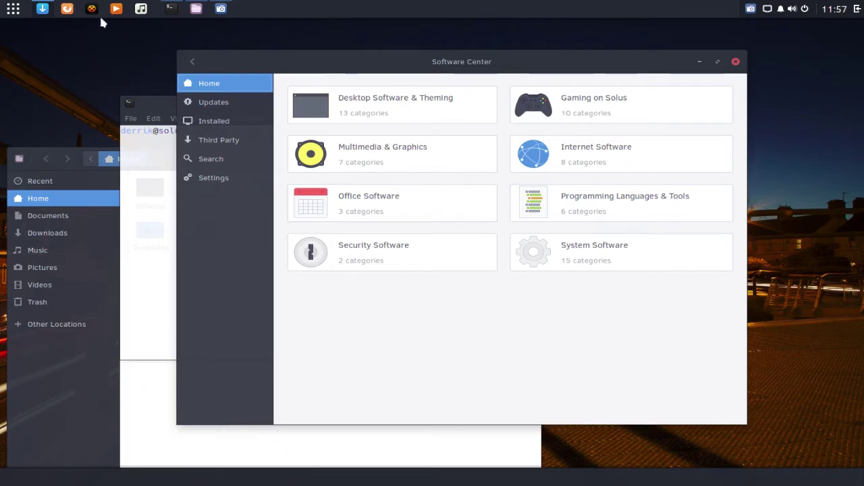
In Budgie panel settings, select Top Panel and set its Position to Bottom
{"action": "left_click", "coordinate": [14, 9]}
{"action": "left_click", "coordinate": [13, 9]}
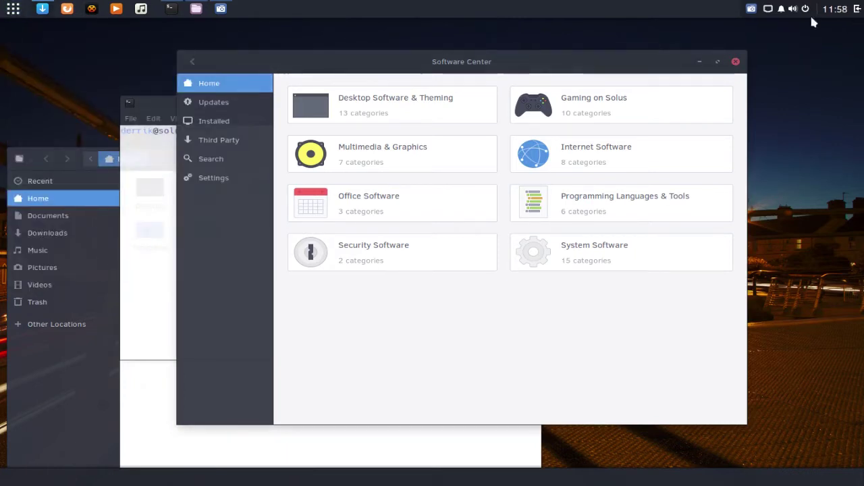
{"action": "left_click", "coordinate": [792, 9]}
{"action": "left_click", "coordinate": [792, 9]}
{"action": "left_click", "coordinate": [783, 9]}
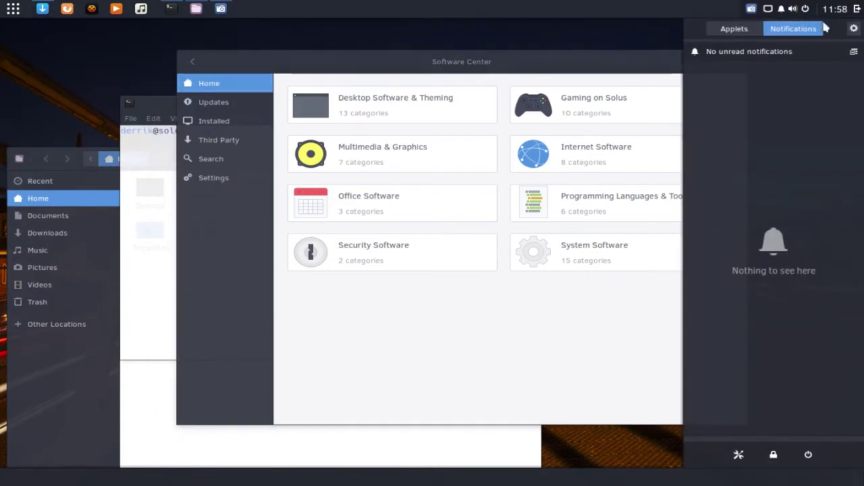
{"action": "left_click", "coordinate": [854, 28]}
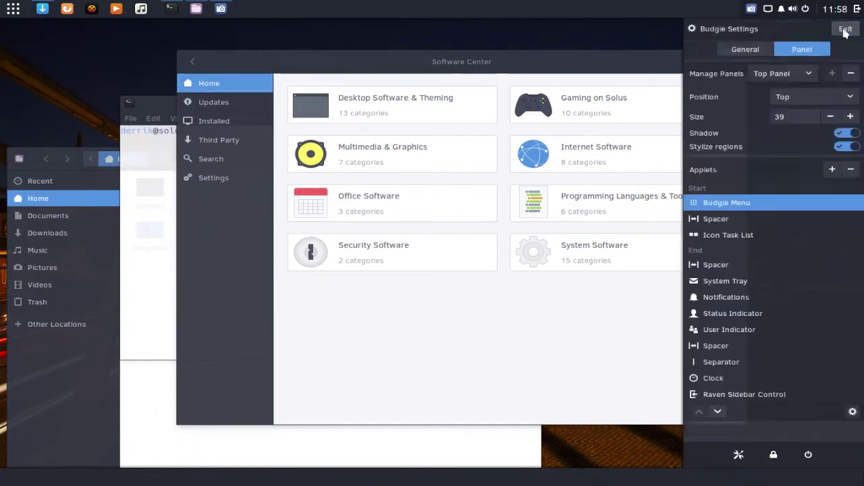
{"action": "left_click", "coordinate": [783, 76]}
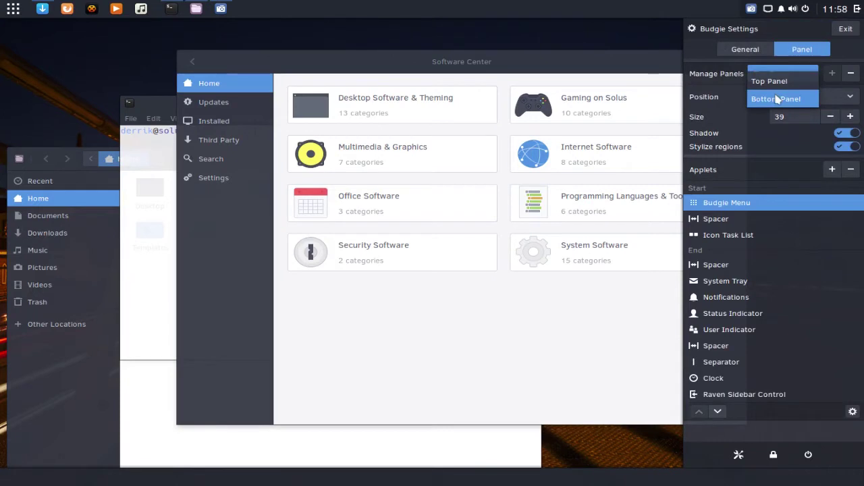
{"action": "left_click", "coordinate": [768, 81]}
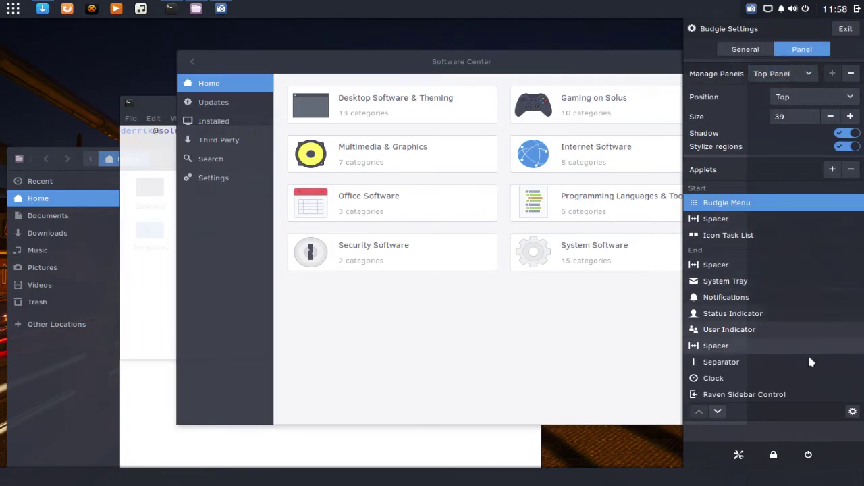
{"action": "left_click", "coordinate": [791, 99]}
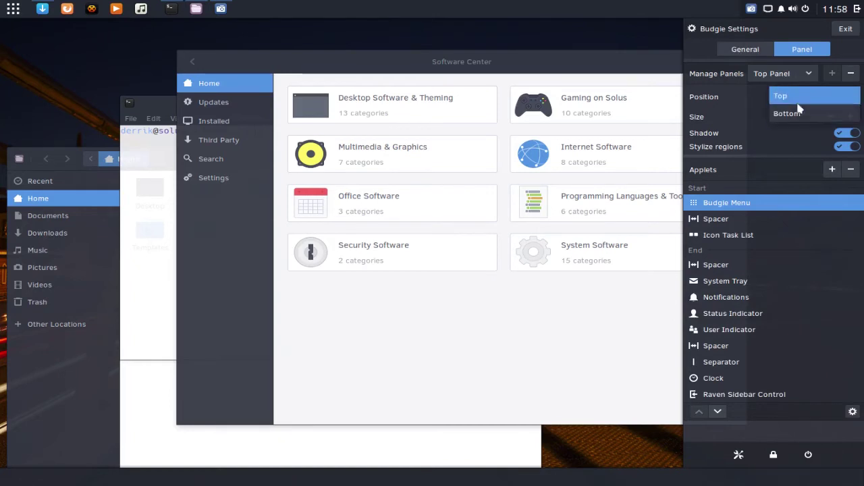
{"action": "left_click", "coordinate": [799, 101]}
{"action": "left_click", "coordinate": [794, 98]}
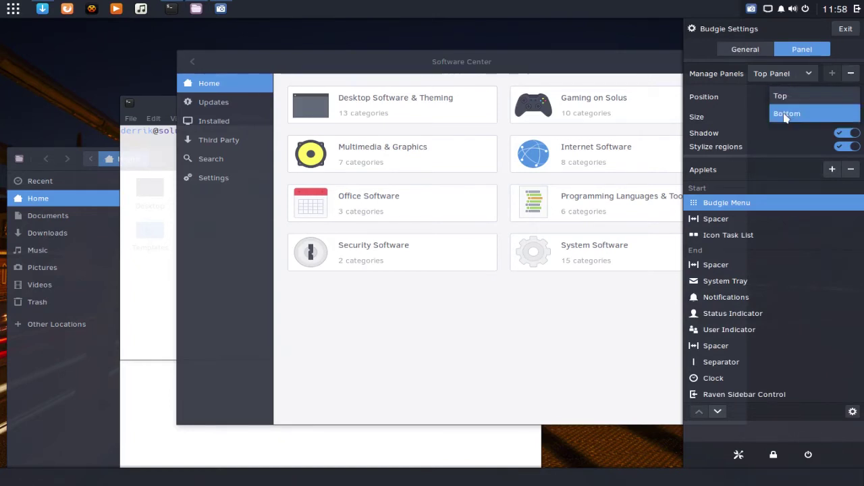
{"action": "left_click", "coordinate": [788, 112]}
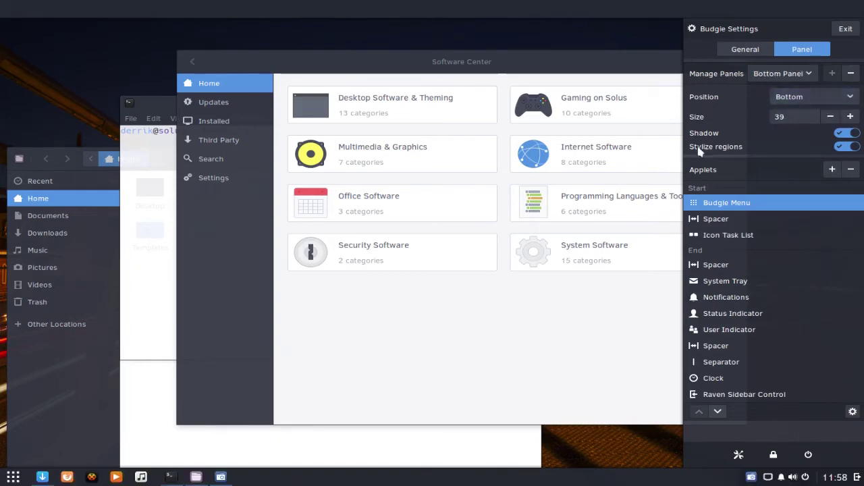
Close the settings sidebar and toggle the application menu from the relocated bottom panel
{"action": "left_click", "coordinate": [4, 479]}
{"action": "left_click", "coordinate": [4, 479]}
{"action": "left_click", "coordinate": [4, 479]}
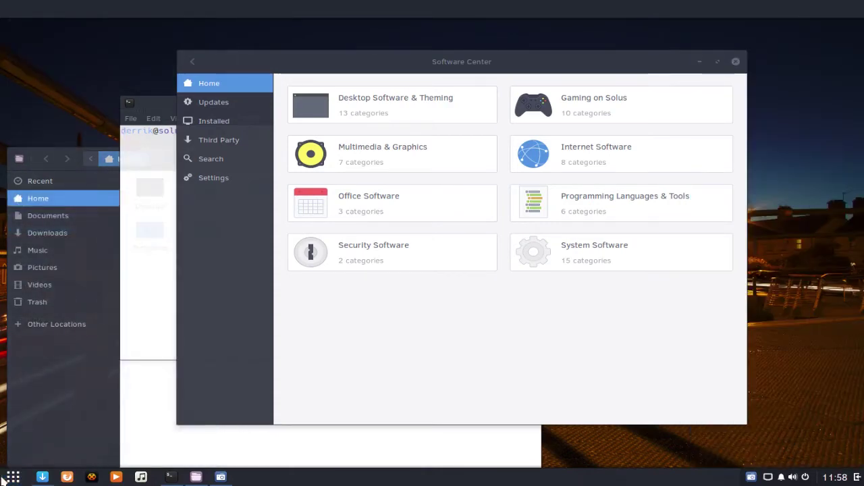
{"action": "left_click", "coordinate": [4, 479]}
{"action": "left_click", "coordinate": [4, 478]}
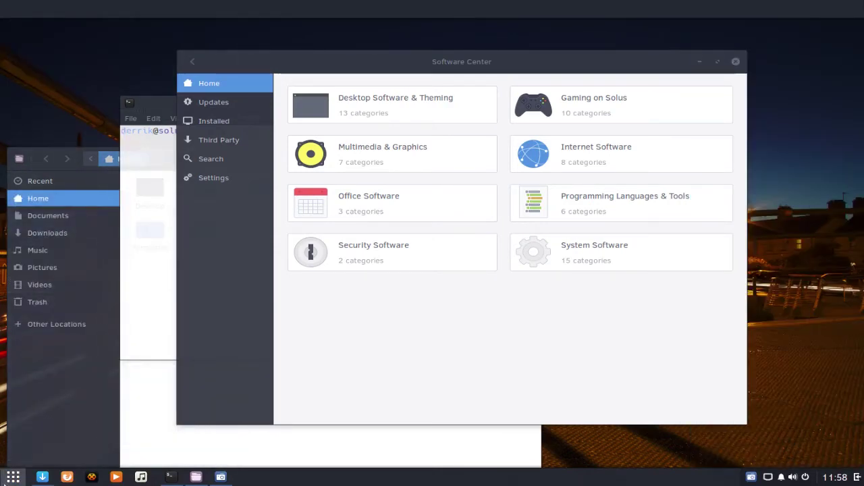
{"action": "left_click", "coordinate": [4, 479]}
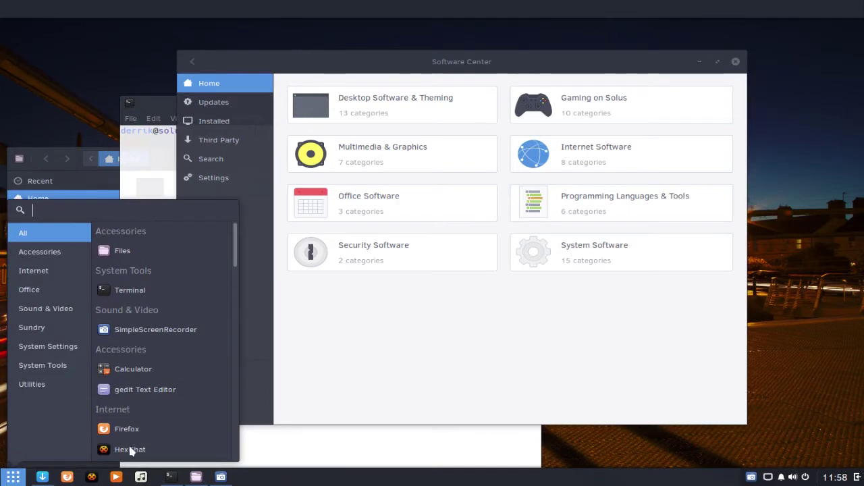
Close the application menu, raise Terminal from the taskbar and drag it to the lower right
{"action": "key", "text": "super"}
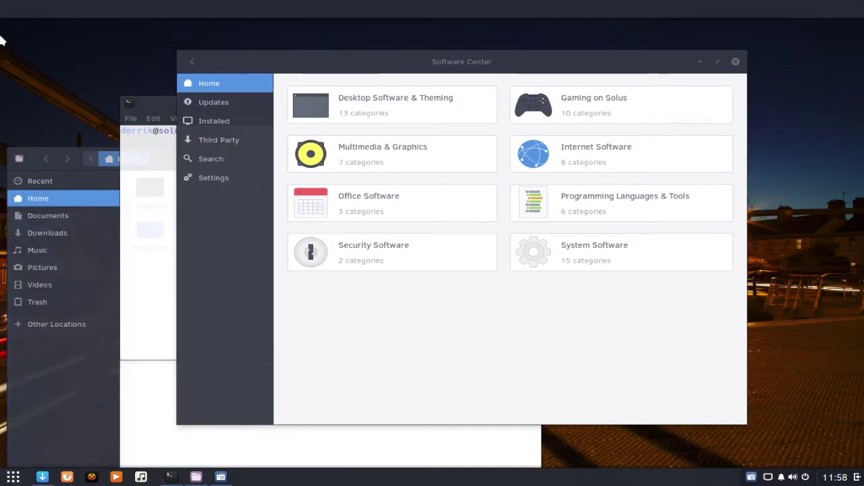
{"action": "key", "text": "super"}
{"action": "left_click", "coordinate": [13, 476]}
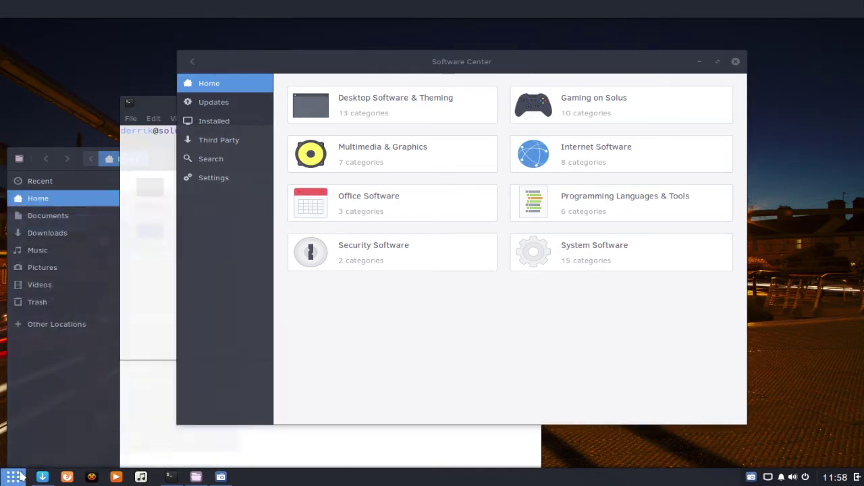
{"action": "left_click", "coordinate": [172, 478]}
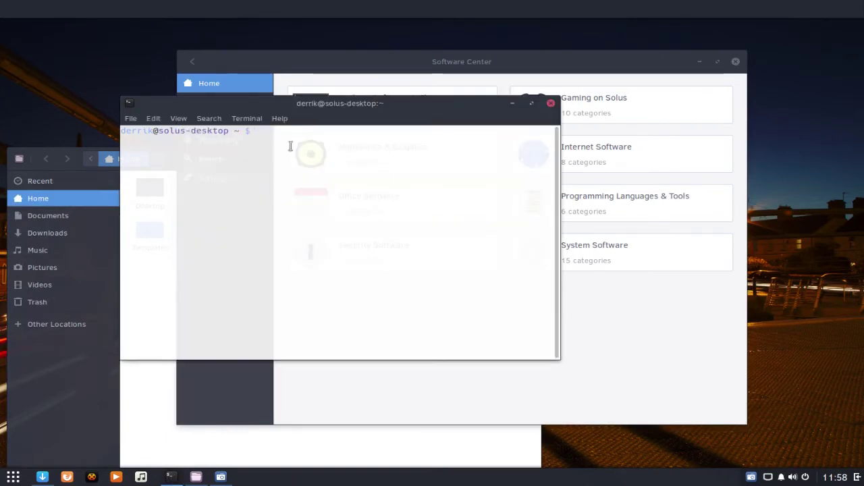
{"action": "left_click_drag", "start_coordinate": [315, 104], "coordinate": [490, 129]}
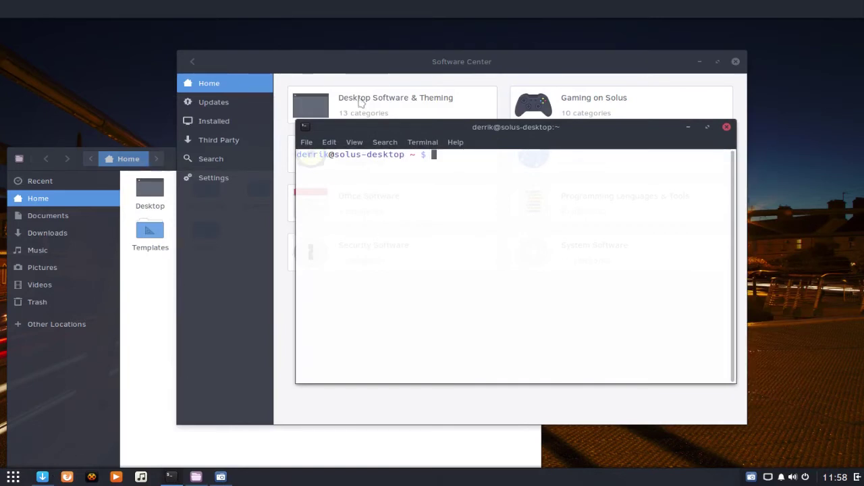
{"action": "left_click_drag", "start_coordinate": [368, 125], "coordinate": [436, 158]}
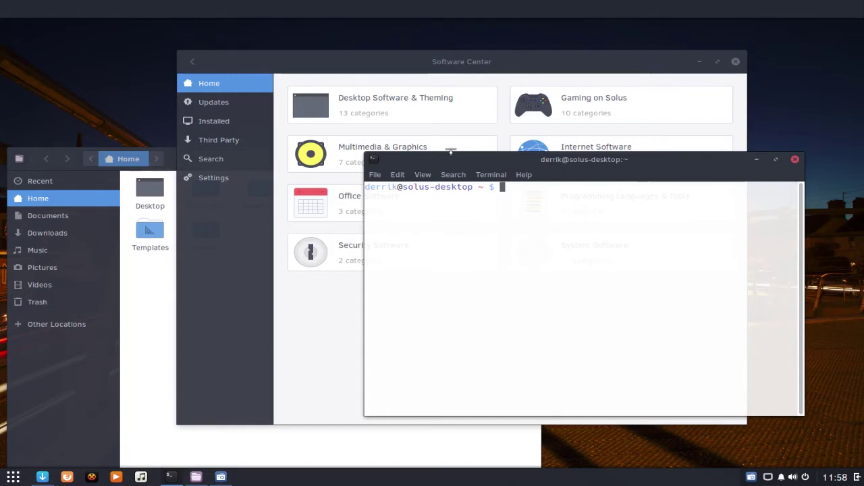
{"action": "left_click_drag", "start_coordinate": [518, 159], "coordinate": [561, 207]}
Nudge Software Center up-left, put the Files window away, and bring Software Center to the front
{"action": "mouse_move", "coordinate": [662, 61]}
{"action": "left_mouse_down"}
{"action": "mouse_move", "coordinate": [532, 35]}
{"action": "mouse_move", "coordinate": [636, 60]}
{"action": "mouse_move", "coordinate": [653, 54]}
{"action": "left_mouse_up"}
{"action": "left_click", "coordinate": [135, 289]}
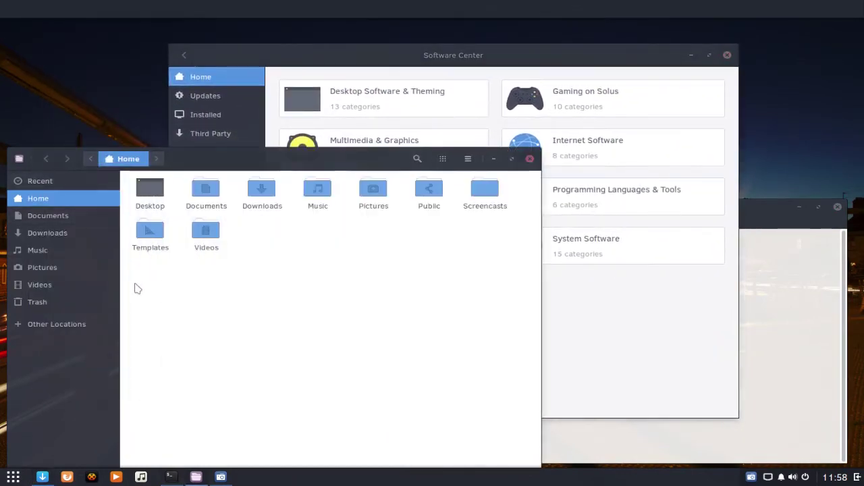
{"action": "left_click", "coordinate": [506, 155]}
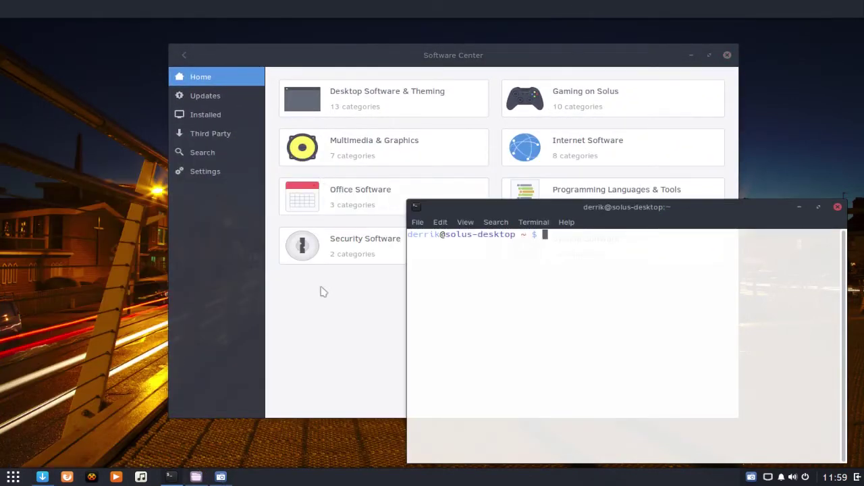
{"action": "left_click", "coordinate": [532, 157]}
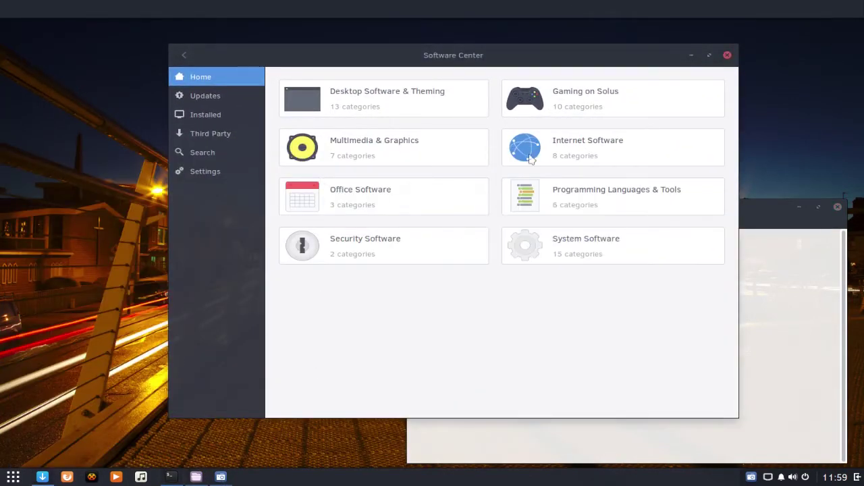
Search Software Center for nvidia and open the nvidia-glx-driver 370.28-100 details page
{"action": "left_click", "coordinate": [201, 153]}
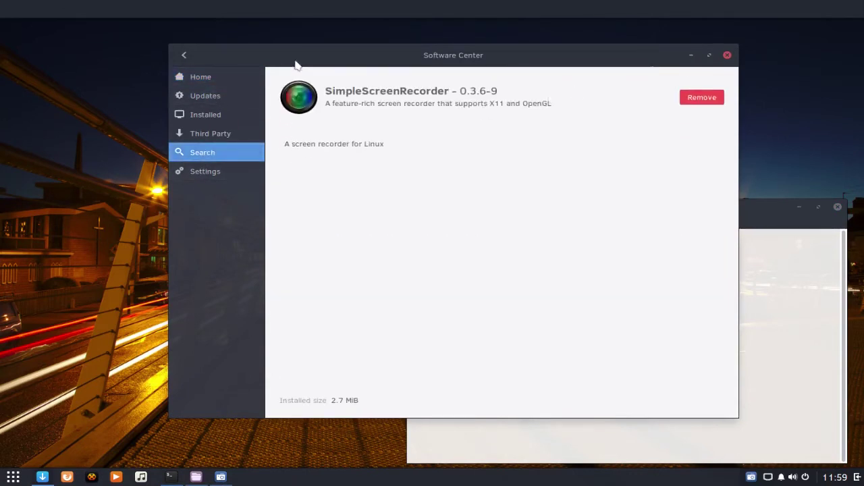
{"action": "left_click", "coordinate": [184, 55]}
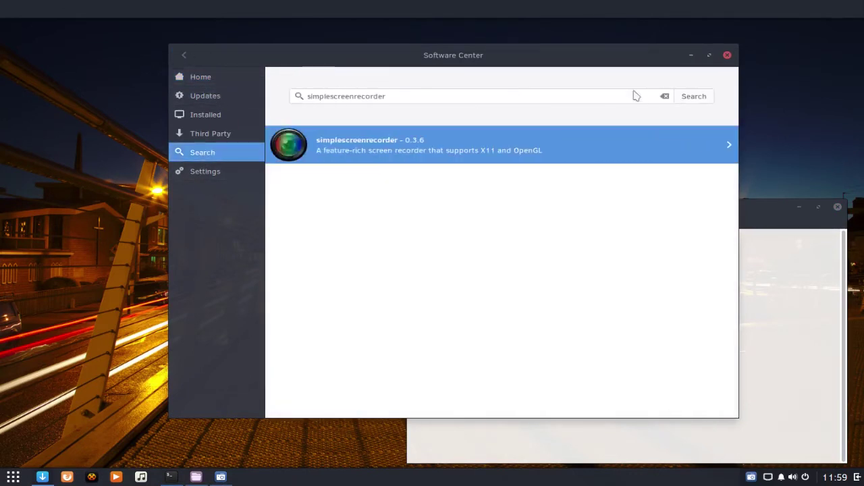
{"action": "left_click", "coordinate": [665, 97]}
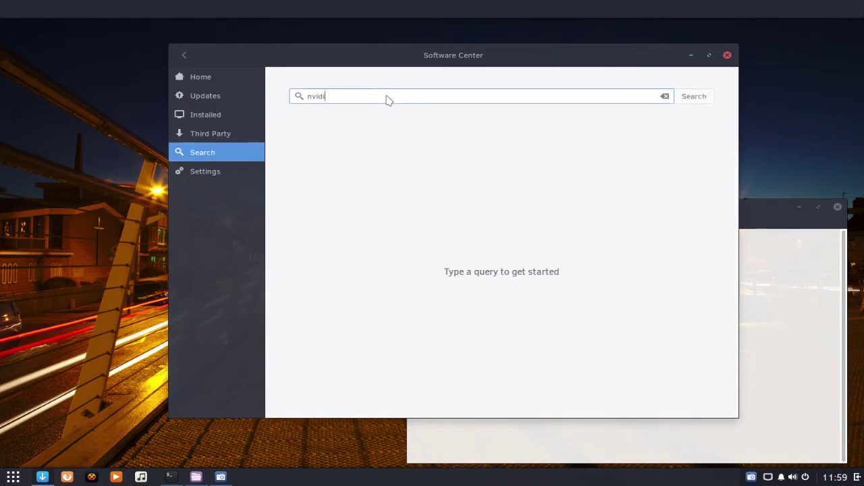
{"action": "key", "text": "Return"}
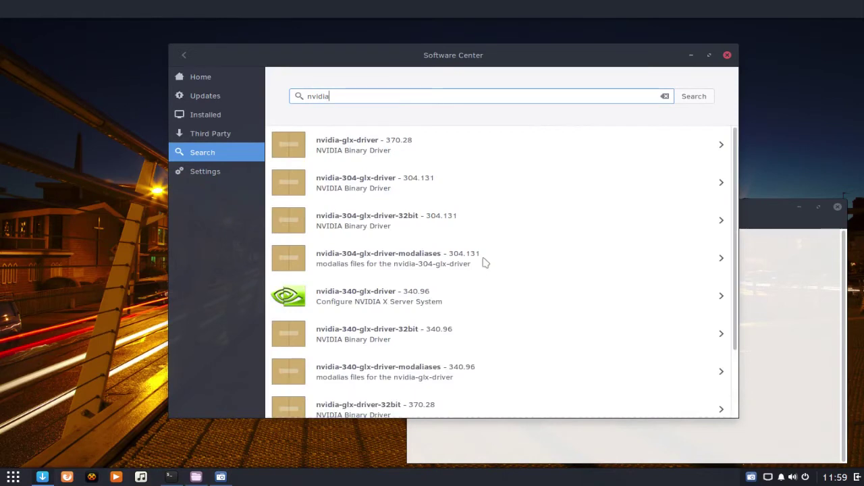
{"action": "left_click", "coordinate": [436, 150]}
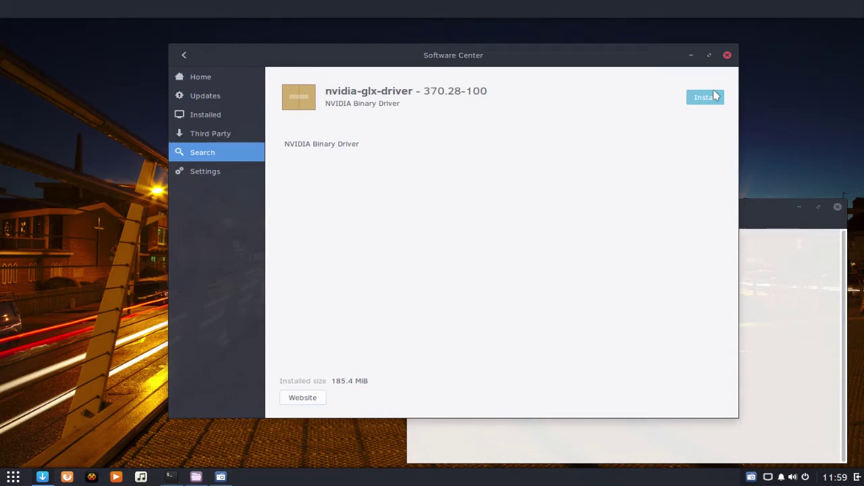
Install nvidia-glx-driver with its dependency and move the terminal window aside
{"action": "left_click", "coordinate": [704, 98]}
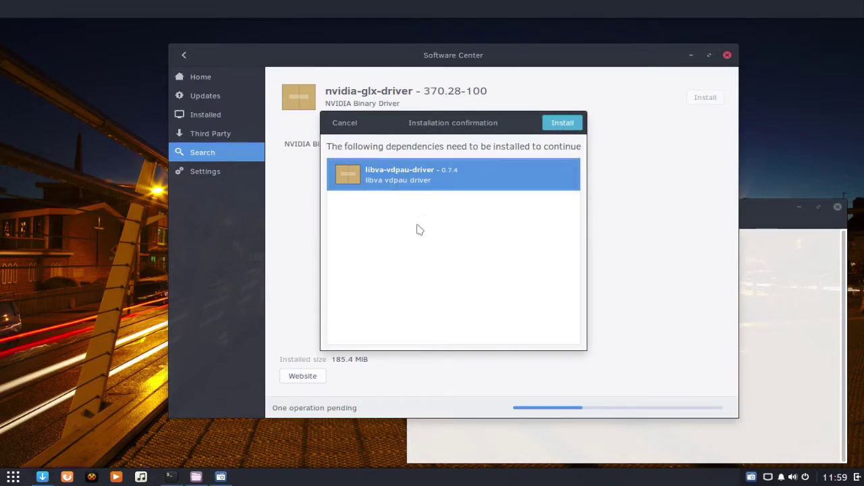
{"action": "left_click", "coordinate": [564, 124]}
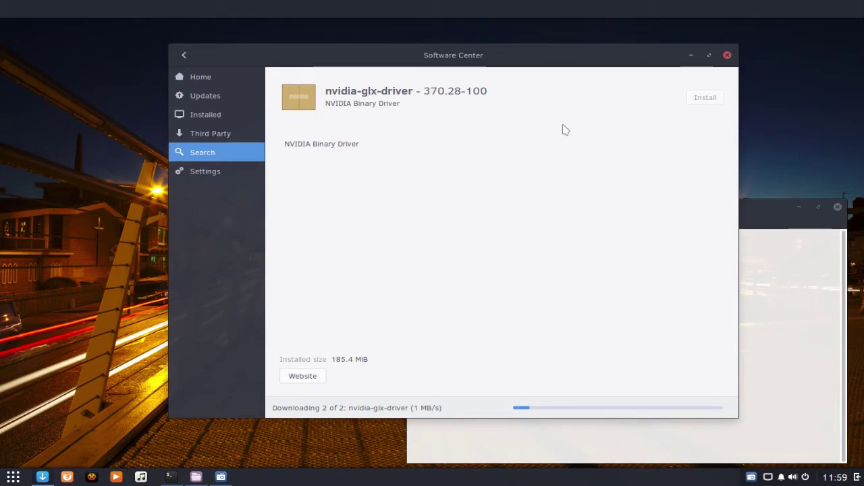
{"action": "left_click", "coordinate": [761, 214]}
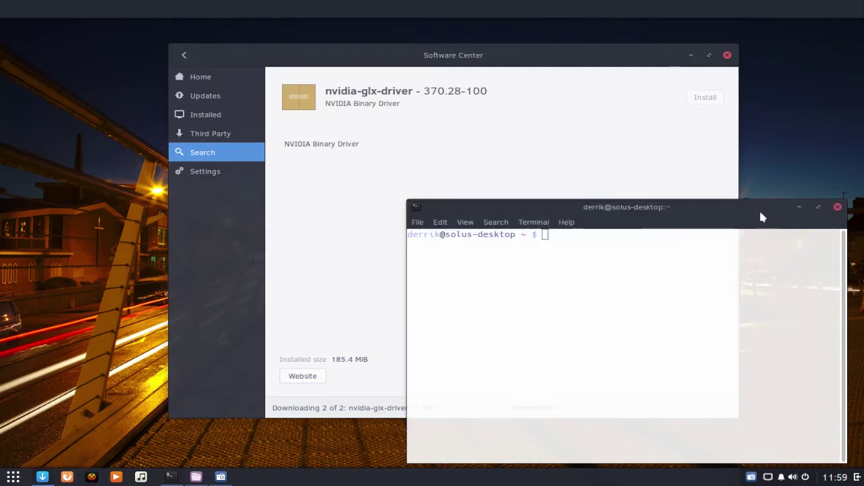
{"action": "left_click_drag", "start_coordinate": [729, 213], "coordinate": [723, 187]}
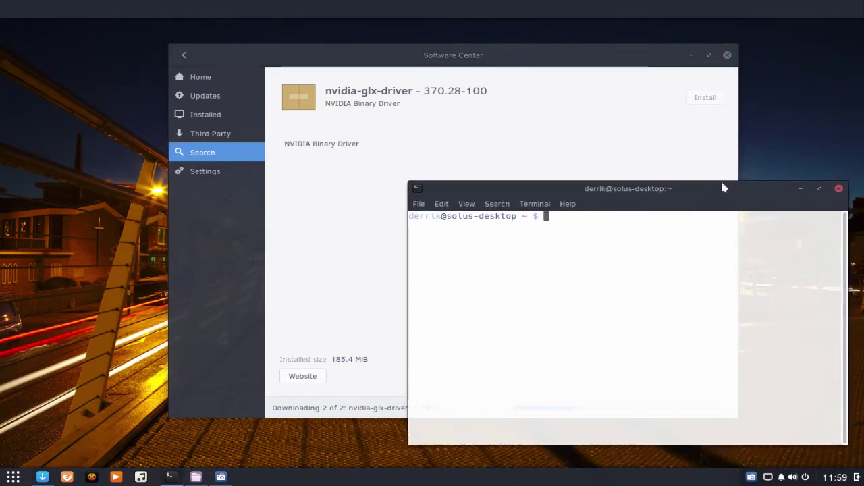
Return to the nvidia search results and open the nvidia-glx-driver-32bit details
{"action": "left_click", "coordinate": [185, 56]}
{"action": "scroll", "coordinate": [470, 243], "scroll_direction": "down", "scroll_amount": 3}
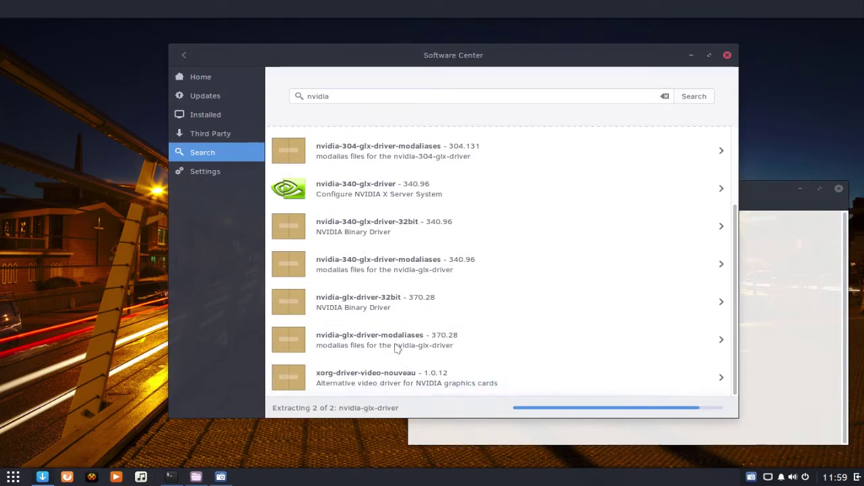
{"action": "scroll", "coordinate": [370, 195], "scroll_direction": "up", "scroll_amount": 3}
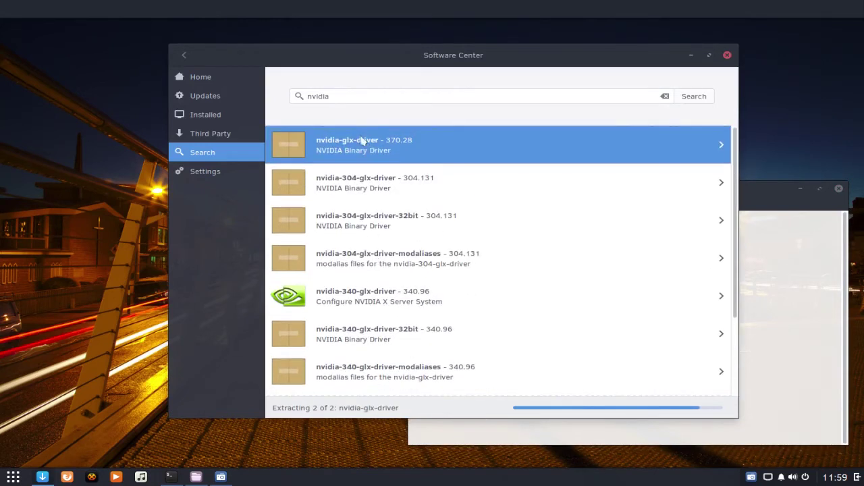
{"action": "scroll", "coordinate": [369, 195], "scroll_direction": "down", "scroll_amount": 3}
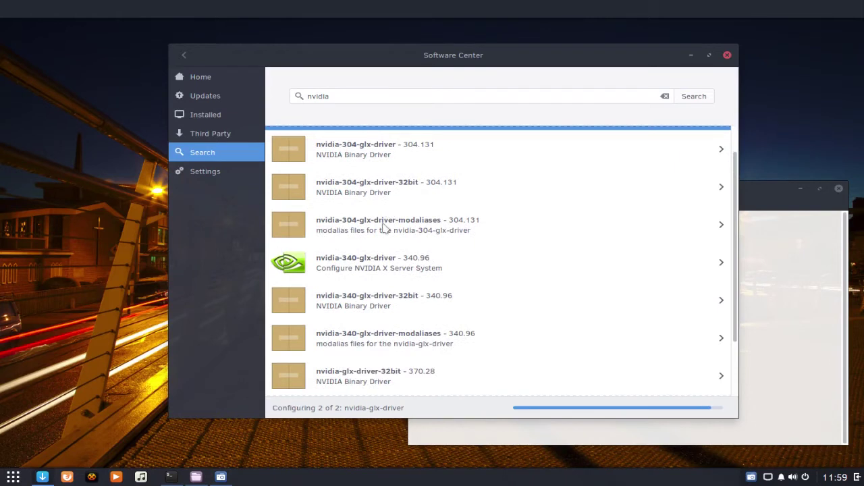
{"action": "scroll", "coordinate": [385, 297], "scroll_direction": "down", "scroll_amount": 1}
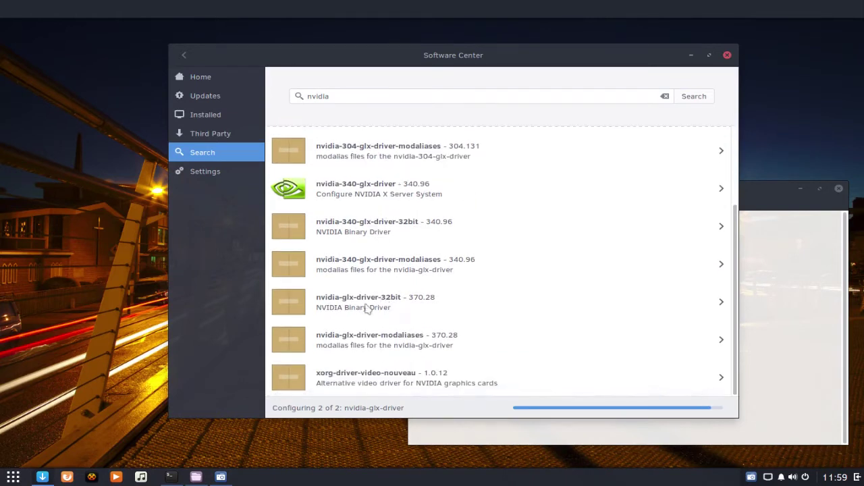
{"action": "left_click", "coordinate": [366, 308]}
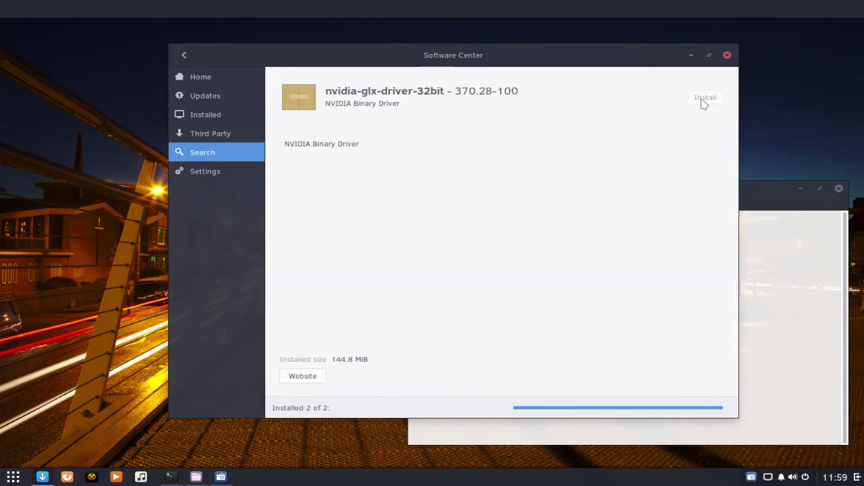
Install nvidia-glx-driver-32bit after reviewing and confirming its 32-bit library dependencies
{"action": "left_click", "coordinate": [705, 97]}
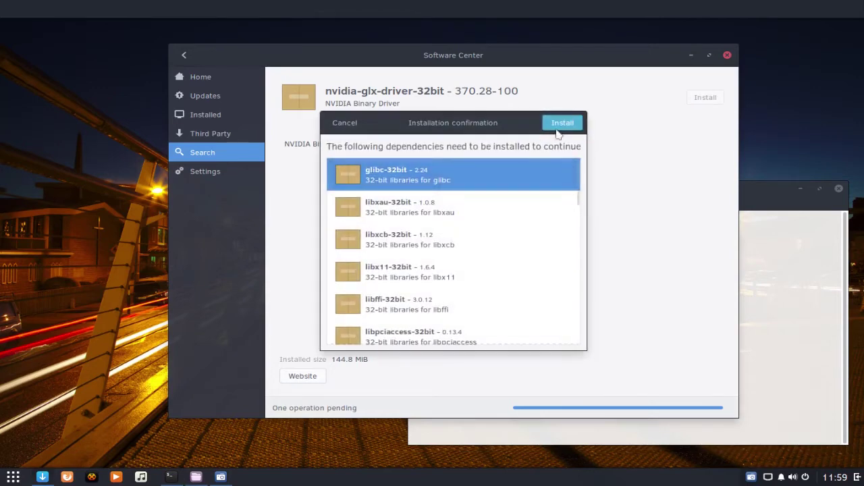
{"action": "scroll", "coordinate": [415, 234], "scroll_direction": "down", "scroll_amount": 3}
{"action": "scroll", "coordinate": [425, 324], "scroll_direction": "down", "scroll_amount": 10}
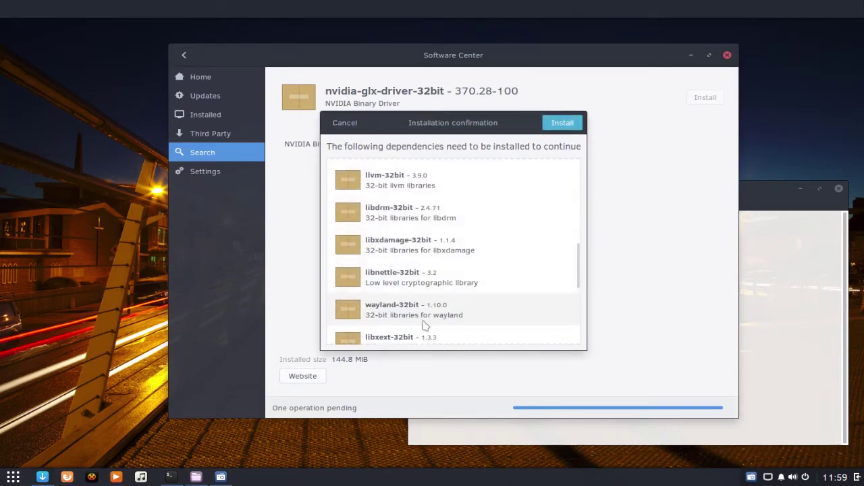
{"action": "scroll", "coordinate": [438, 295], "scroll_direction": "up", "scroll_amount": 3}
{"action": "scroll", "coordinate": [438, 295], "scroll_direction": "up", "scroll_amount": 9}
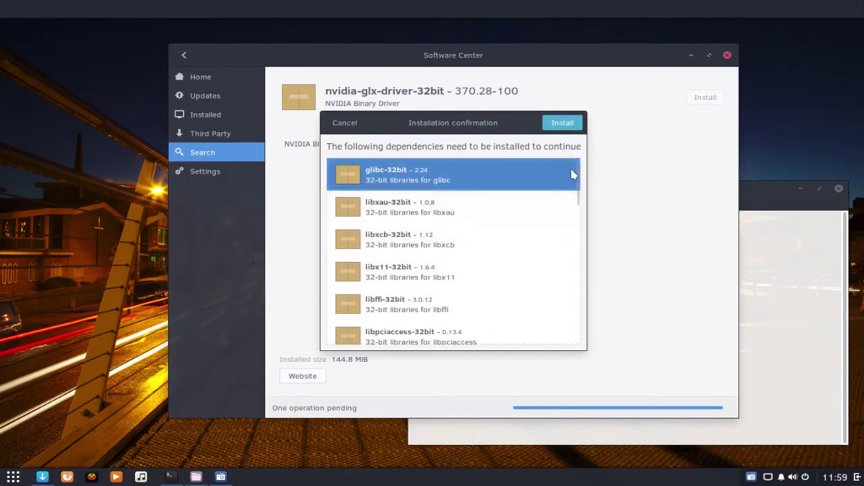
{"action": "mouse_move", "coordinate": [572, 173]}
{"action": "left_mouse_down"}
{"action": "mouse_move", "coordinate": [574, 289]}
{"action": "mouse_move", "coordinate": [553, 318]}
{"action": "mouse_move", "coordinate": [566, 166]}
{"action": "left_mouse_up"}
{"action": "left_click", "coordinate": [561, 124]}
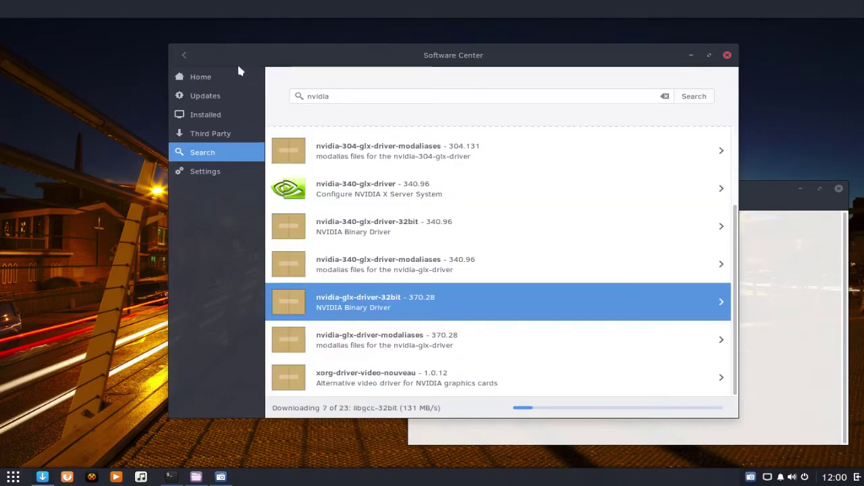
{"action": "left_click", "coordinate": [770, 196]}
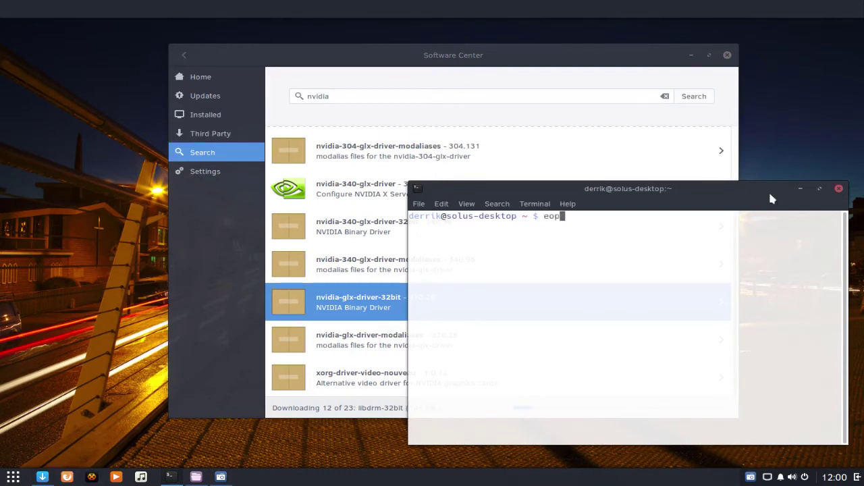
Run 'eopkg search dropbox' in Terminal, then rearrange the Terminal and Software Center windows
{"action": "type", "text": "eopkg search dropbox"}
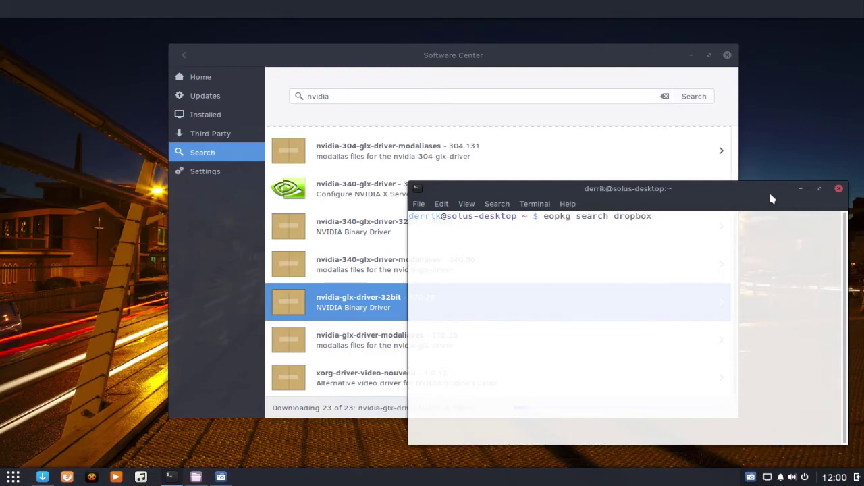
{"action": "key", "text": "Return"}
{"action": "left_click_drag", "start_coordinate": [748, 181], "coordinate": [588, 81]}
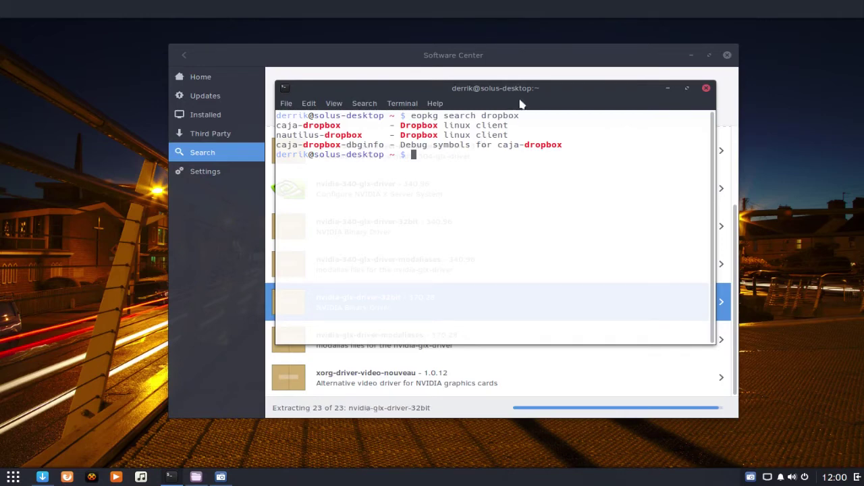
{"action": "left_click_drag", "start_coordinate": [514, 89], "coordinate": [399, 79]}
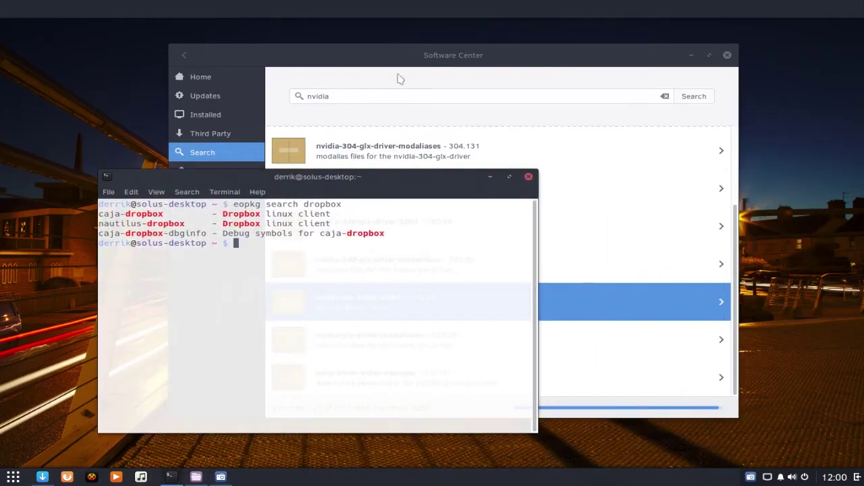
{"action": "left_click", "coordinate": [537, 62]}
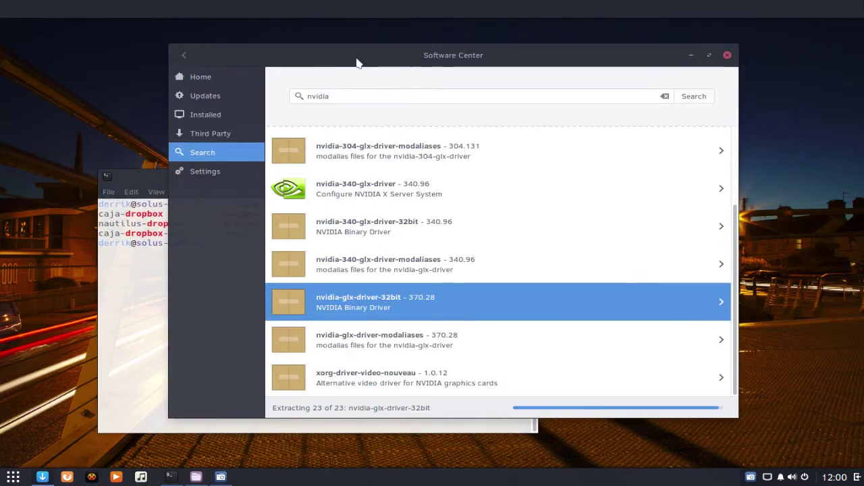
{"action": "left_click_drag", "start_coordinate": [358, 63], "coordinate": [438, 105]}
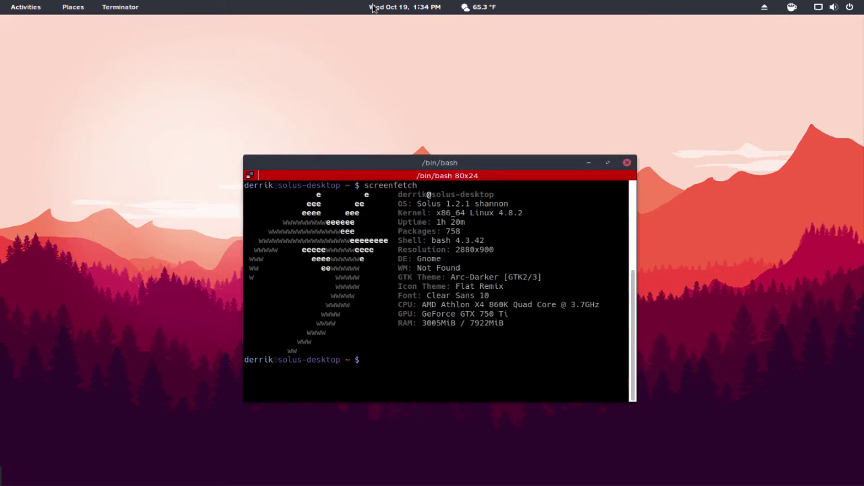
Browse the Activities workspaces and full application grid, then show Frequent applications
{"action": "mouse_move", "coordinate": [1, 1]}
{"action": "scroll", "coordinate": [378, 283], "scroll_direction": "up", "scroll_amount": 1}
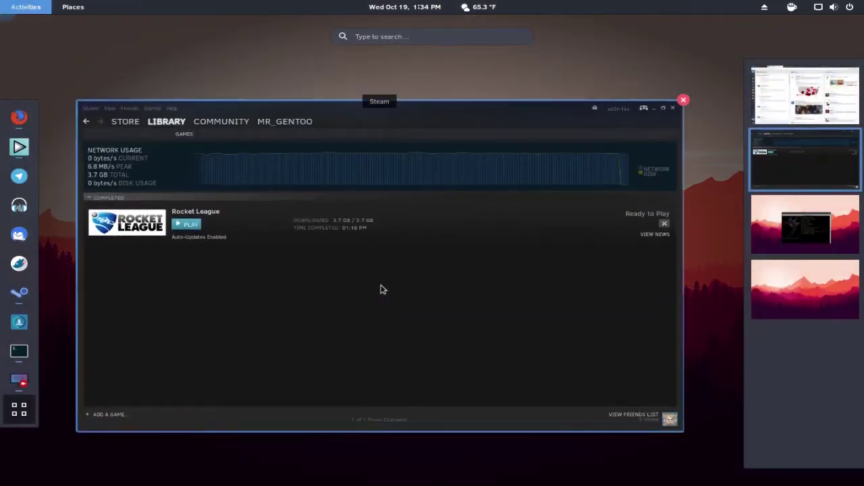
{"action": "scroll", "coordinate": [380, 289], "scroll_direction": "up", "scroll_amount": 1}
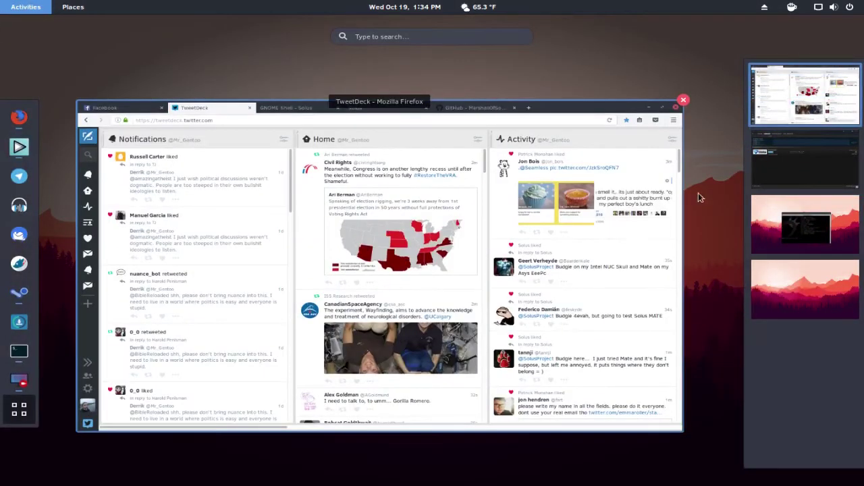
{"action": "scroll", "coordinate": [373, 222], "scroll_direction": "down", "scroll_amount": 2}
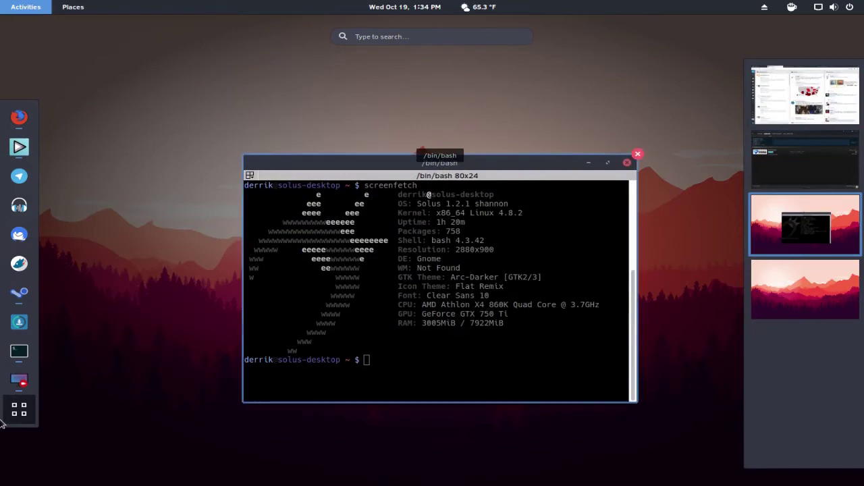
{"action": "left_click", "coordinate": [25, 417]}
{"action": "scroll", "coordinate": [341, 345], "scroll_direction": "down", "scroll_amount": 2}
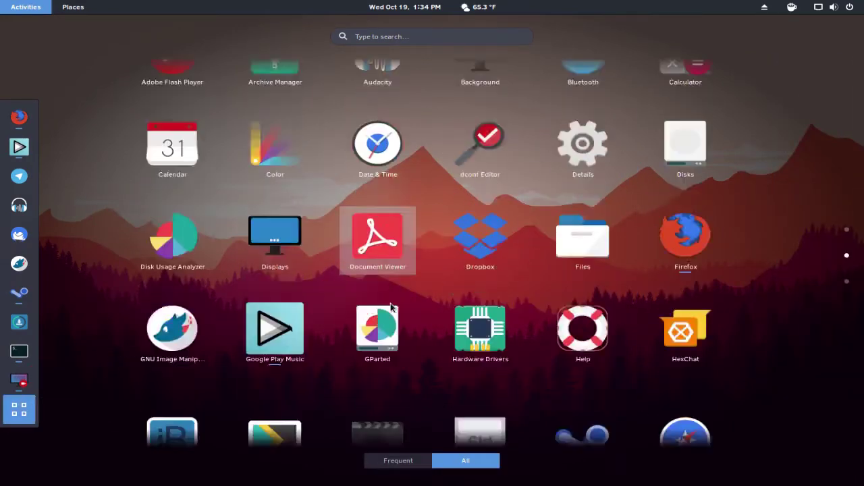
{"action": "left_click", "coordinate": [387, 460]}
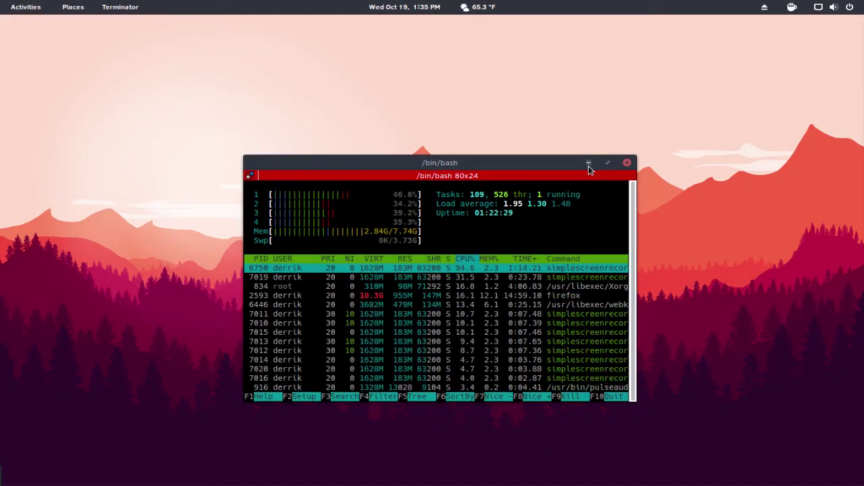
Move the Terminator window running htop up and to the left
{"action": "left_click_drag", "start_coordinate": [468, 162], "coordinate": [443, 112]}
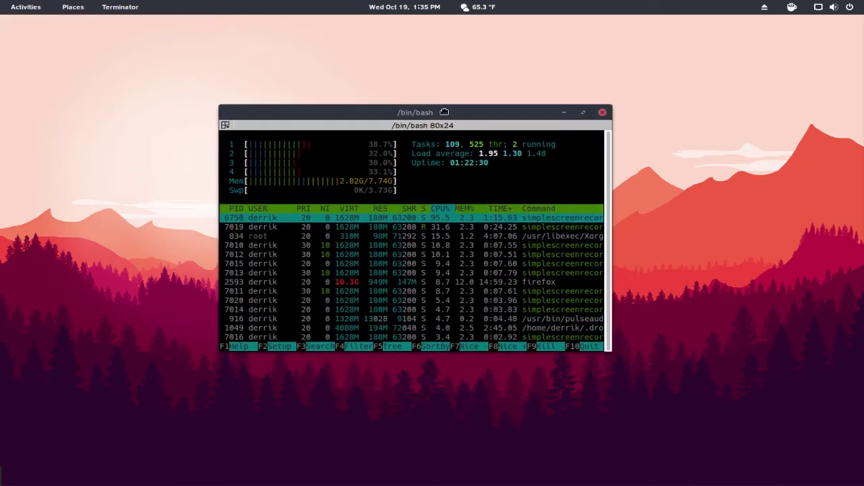